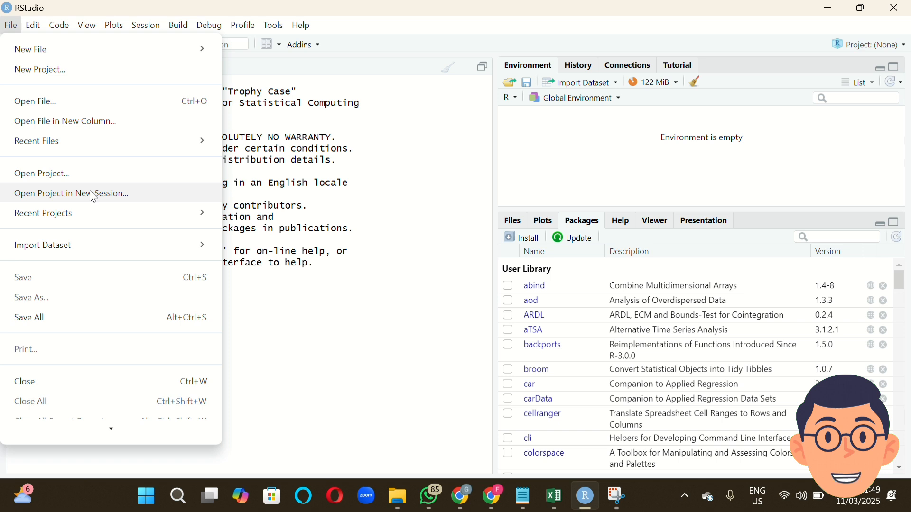
Start an Excel dataset import with the file data ARDL PIX from the Downloads folder and name the dataset data.
{"action": "mouse_move", "coordinate": [109, 248]}
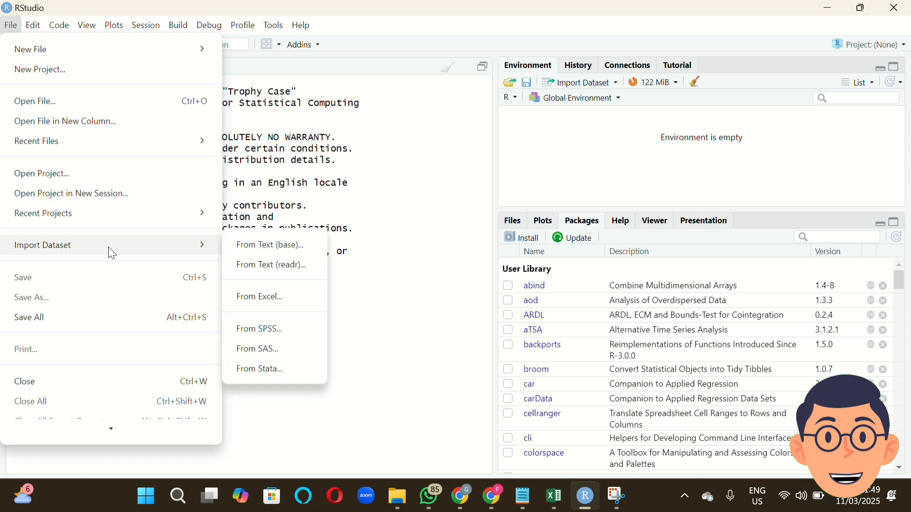
{"action": "left_click", "coordinate": [261, 289]}
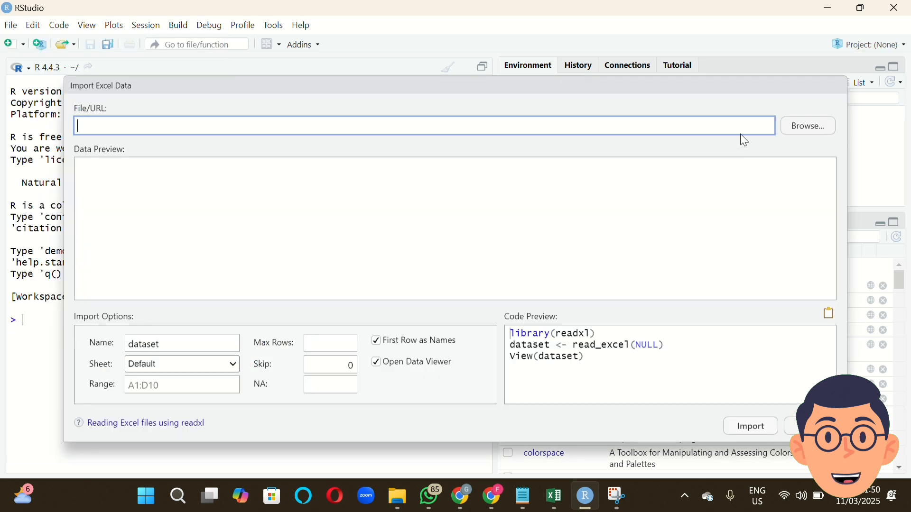
{"action": "left_click", "coordinate": [808, 127]}
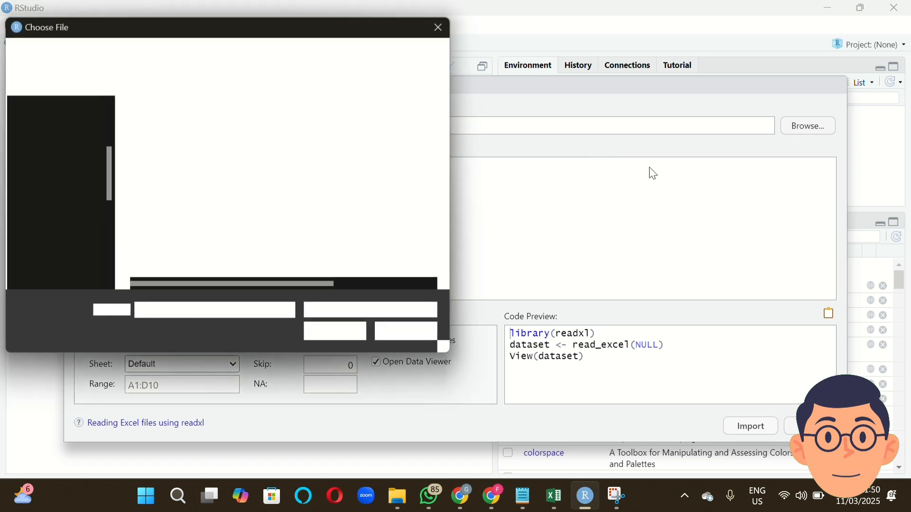
{"action": "left_click", "coordinate": [76, 200]}
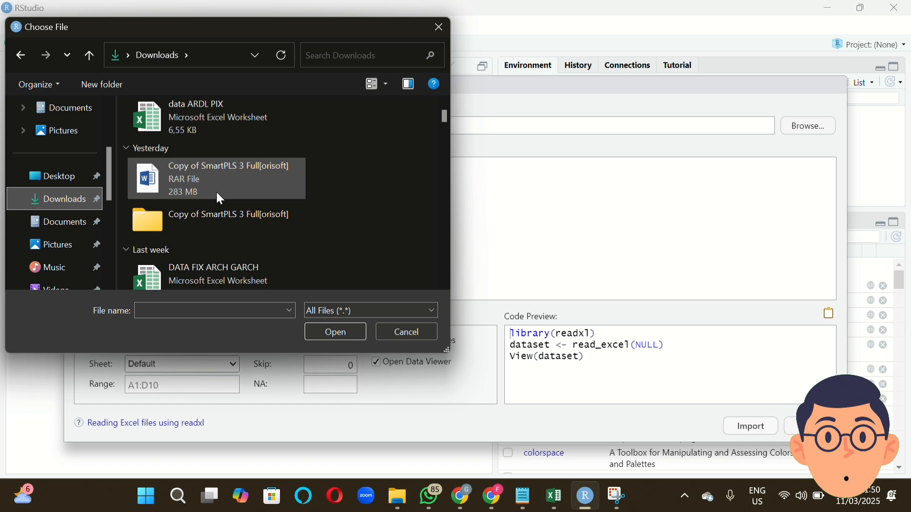
{"action": "left_click", "coordinate": [232, 131]}
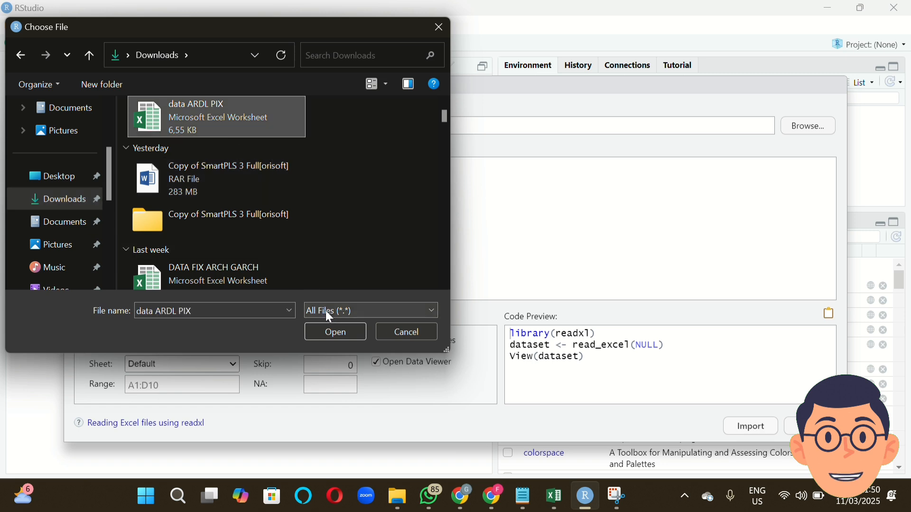
{"action": "left_click", "coordinate": [334, 331]}
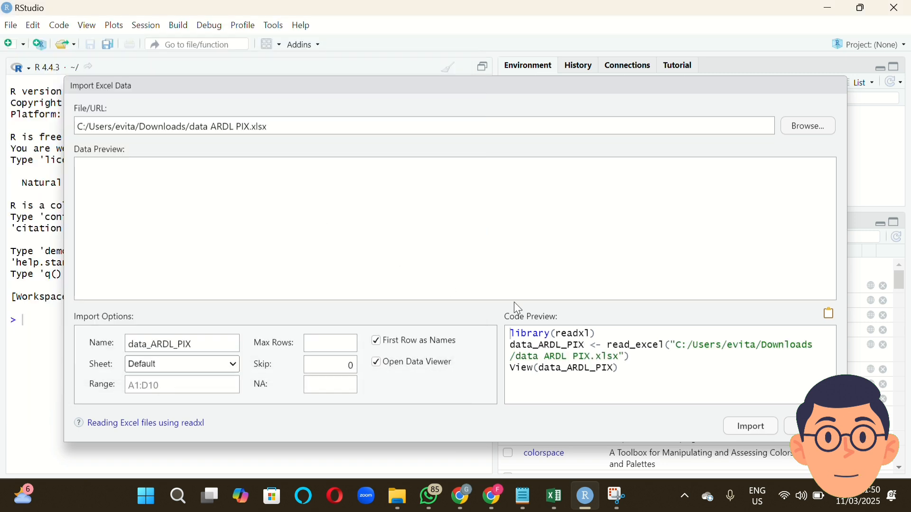
{"action": "double_click", "coordinate": [212, 346]}
{"action": "type", "text": "data"}
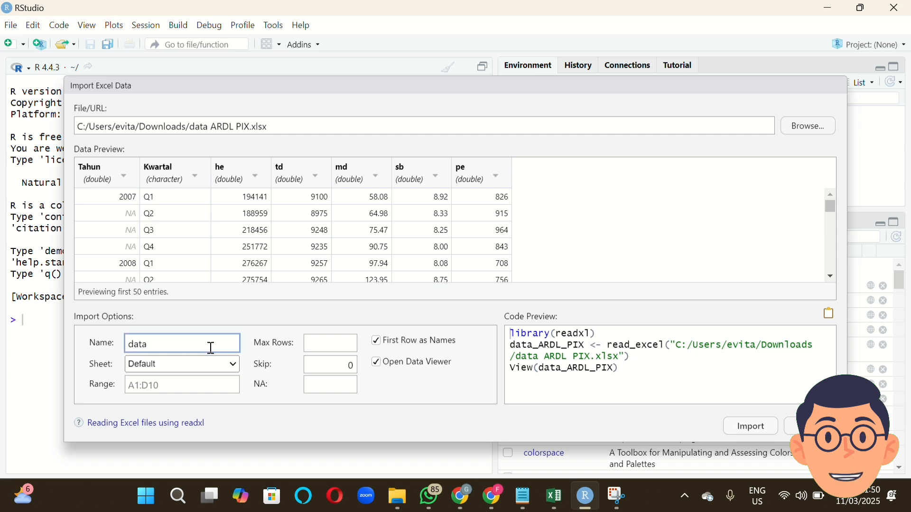
Set the he, td, md, sb and pe columns to Numeric and import the dataset.
{"action": "left_click", "coordinate": [257, 180]}
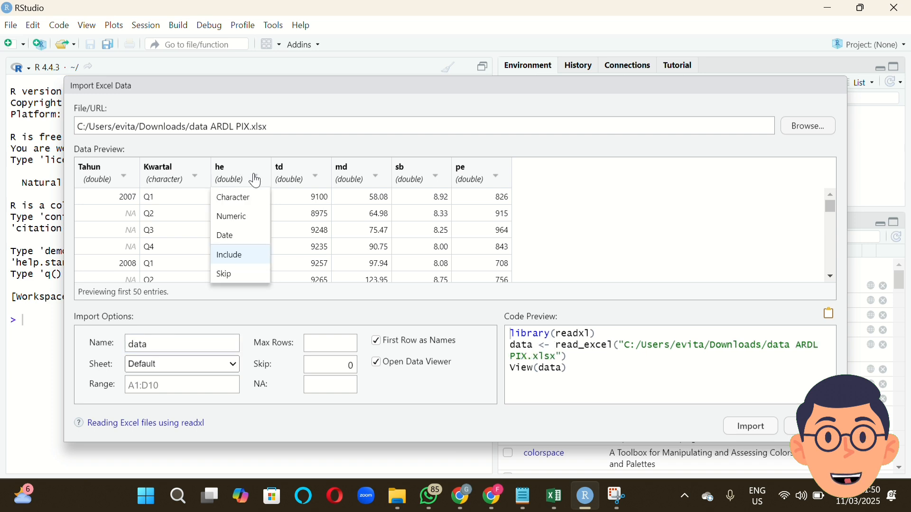
{"action": "left_click", "coordinate": [236, 217]}
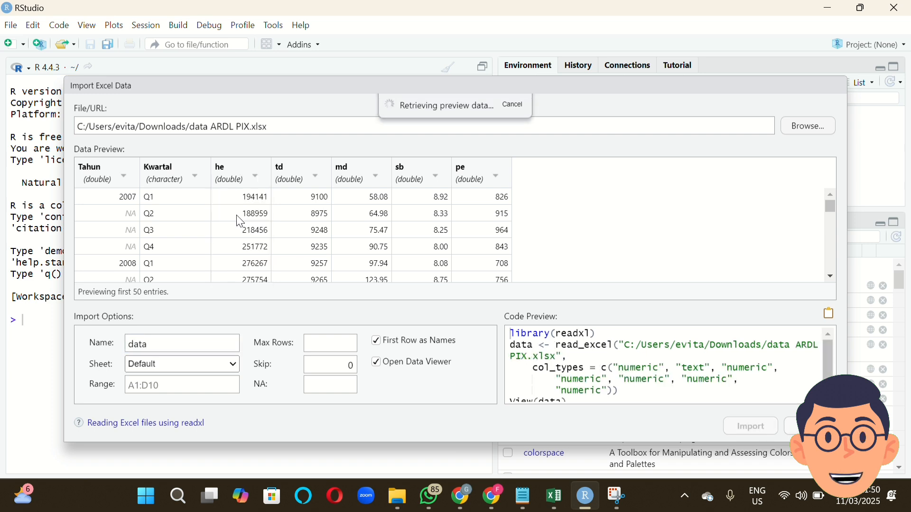
{"action": "left_click", "coordinate": [302, 185]}
{"action": "left_click", "coordinate": [318, 218]}
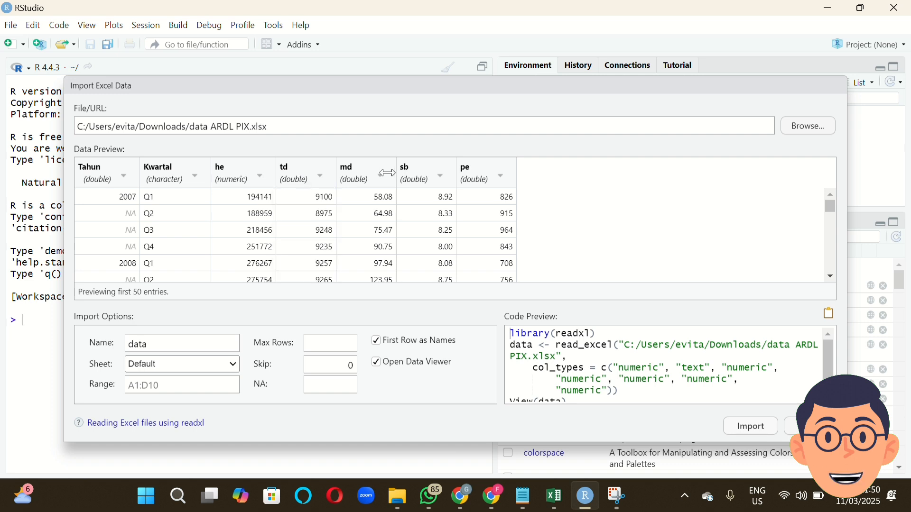
{"action": "left_click", "coordinate": [380, 178]}
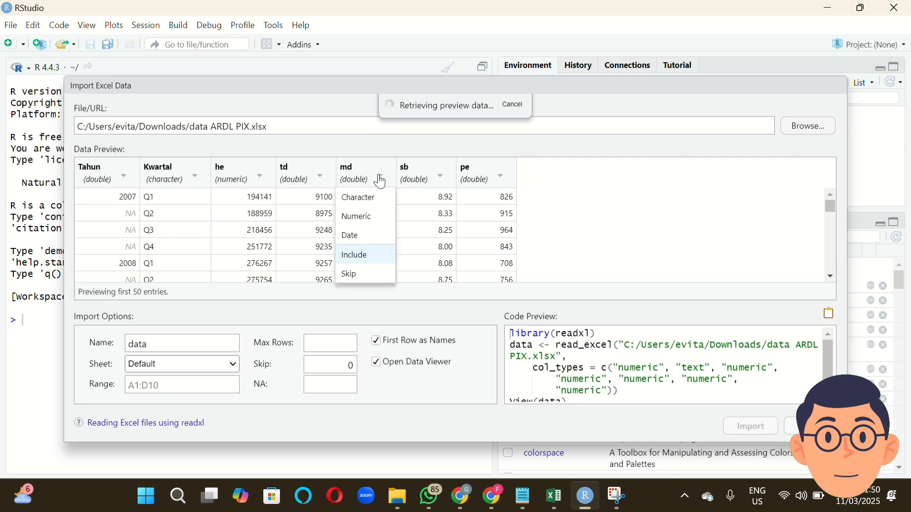
{"action": "left_click", "coordinate": [377, 216]}
{"action": "left_click", "coordinate": [418, 178]}
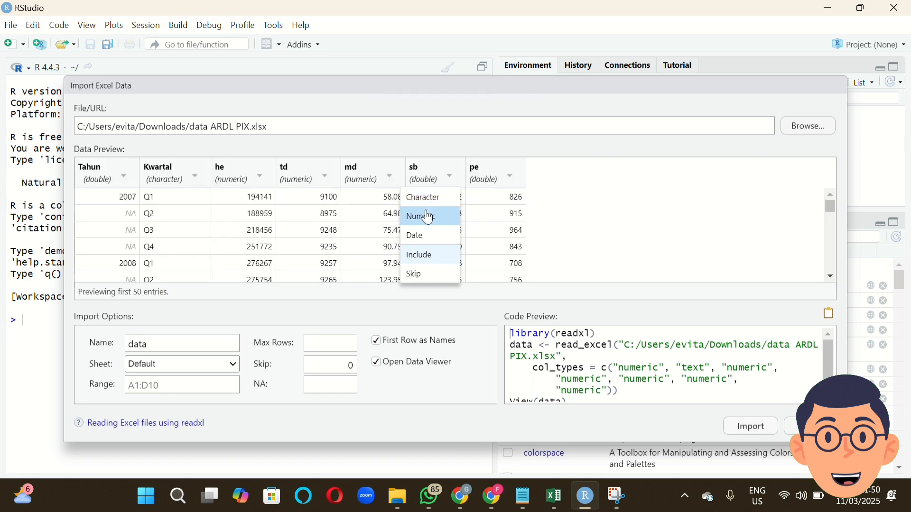
{"action": "left_click", "coordinate": [428, 217]}
{"action": "left_click", "coordinate": [495, 179]}
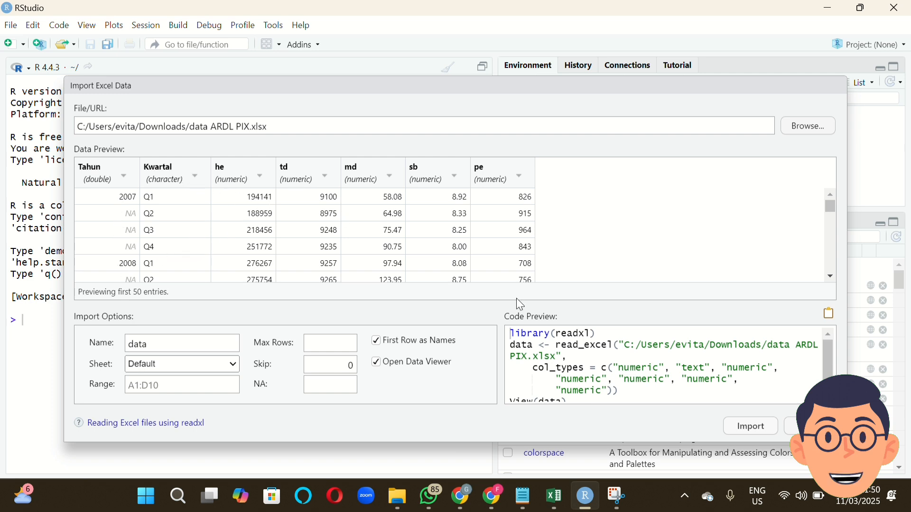
{"action": "left_click", "coordinate": [749, 427]}
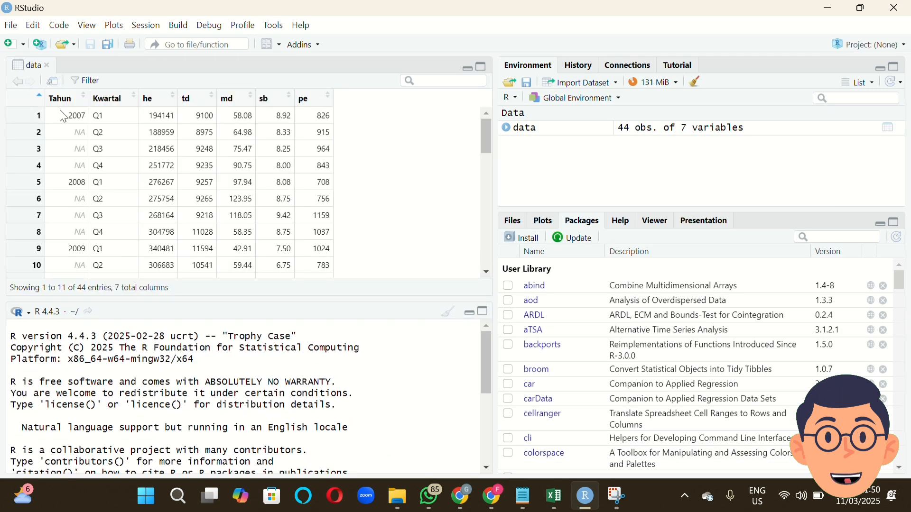
Create a new R script and paste the copied ARDL analysis code into it.
{"action": "left_click", "coordinate": [8, 45]}
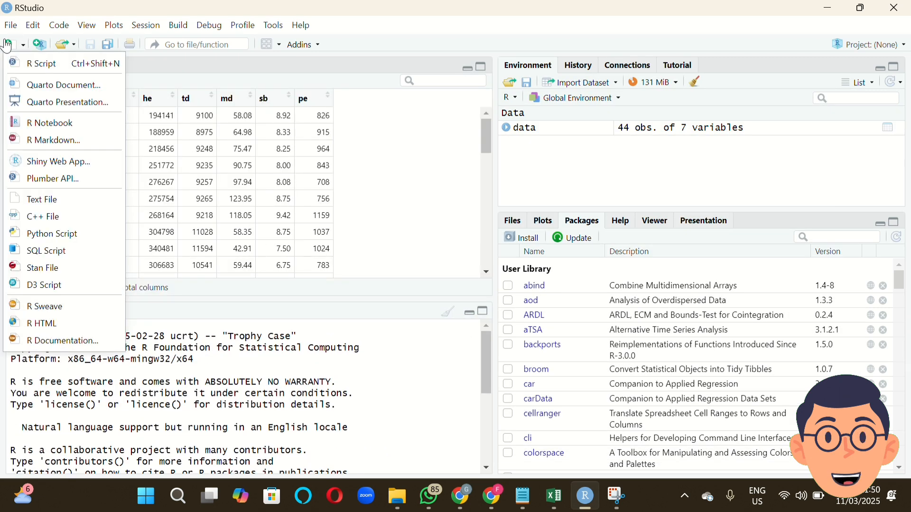
{"action": "left_click", "coordinate": [43, 56]}
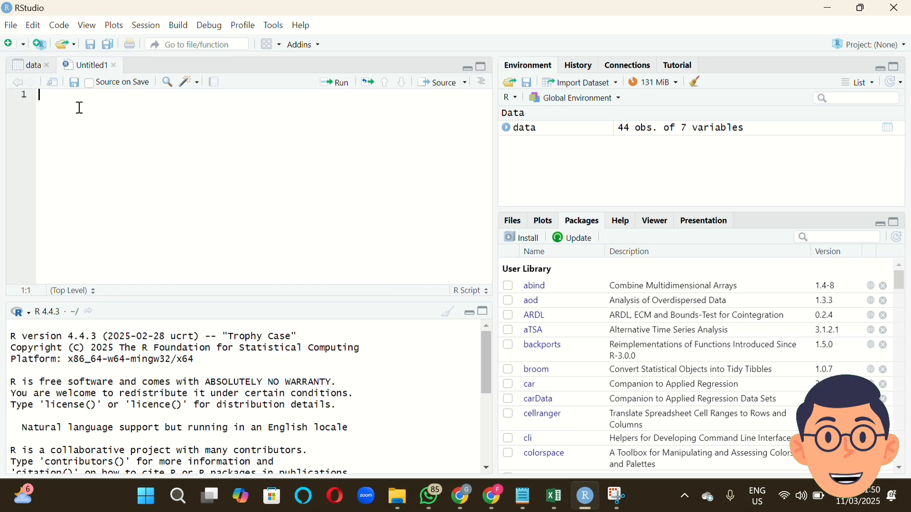
{"action": "key", "text": "ctrl+v"}
{"action": "left_click", "coordinate": [174, 122]}
{"action": "scroll", "coordinate": [174, 122], "scroll_direction": "up", "scroll_amount": 10}
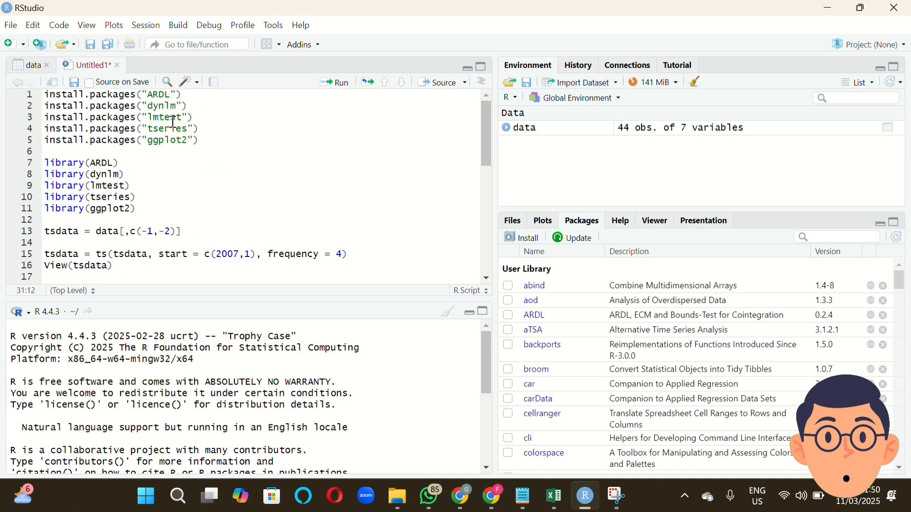
Run the script lines that install the ARDL, dynlm, lmtest, tseries and ggplot2 packages.
{"action": "double_click", "coordinate": [221, 143]}
{"action": "left_click", "coordinate": [221, 144]}
{"action": "left_click_drag", "start_coordinate": [221, 144], "coordinate": [43, 95]}
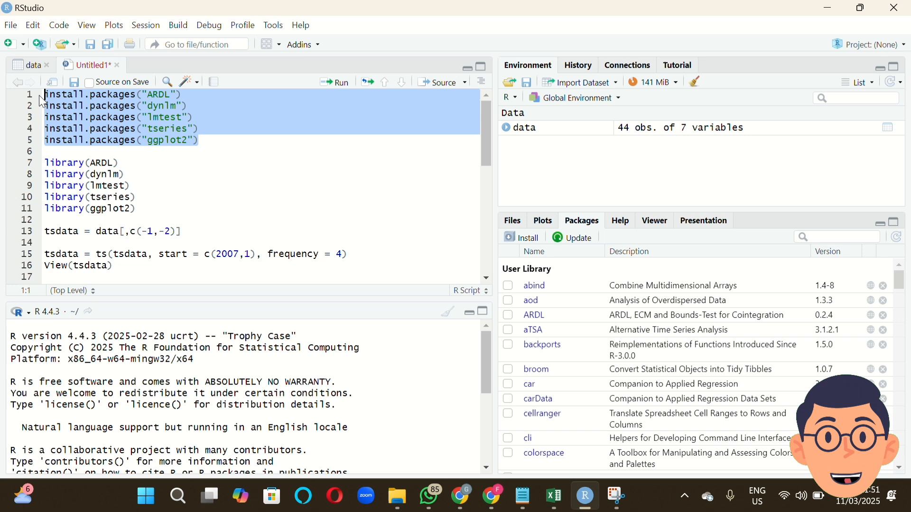
{"action": "left_click", "coordinate": [327, 86]}
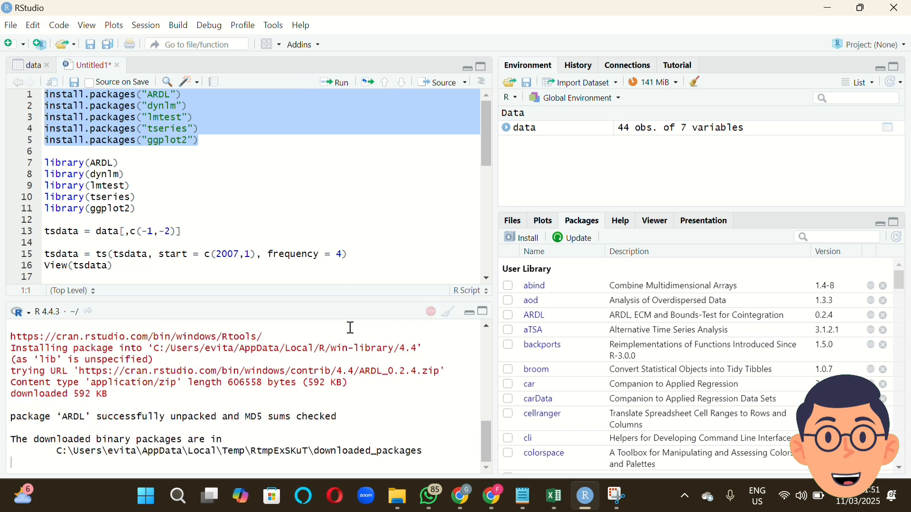
Run the library lines to load ARDL, dynlm, lmtest, tseries and ggplot2.
{"action": "left_click", "coordinate": [196, 213]}
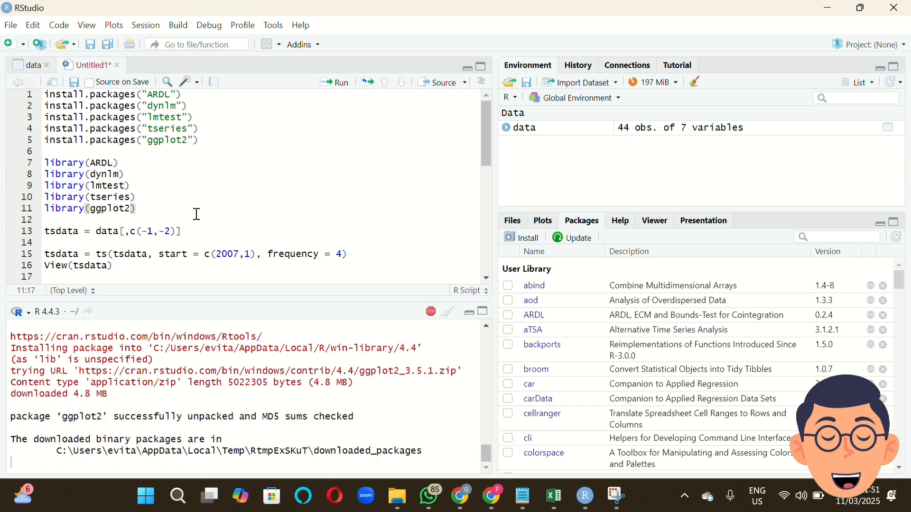
{"action": "left_click_drag", "start_coordinate": [179, 209], "coordinate": [46, 164]}
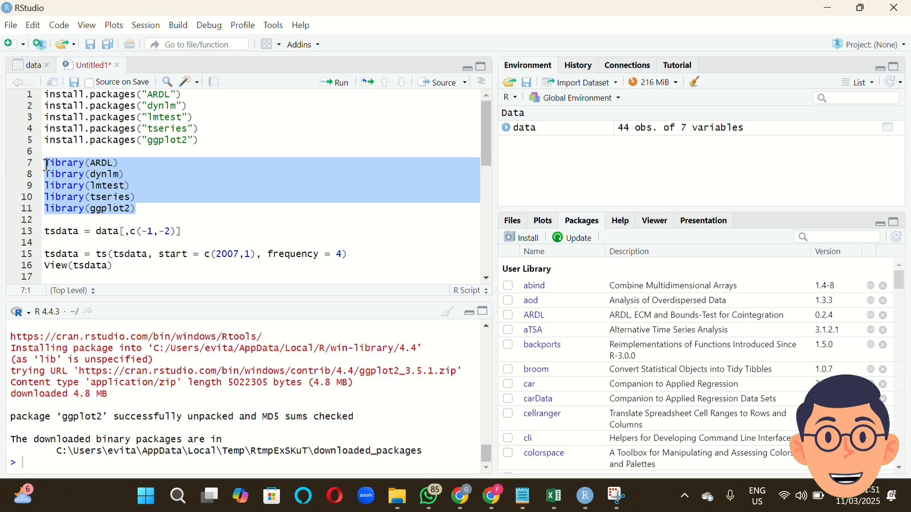
{"action": "left_click", "coordinate": [325, 90]}
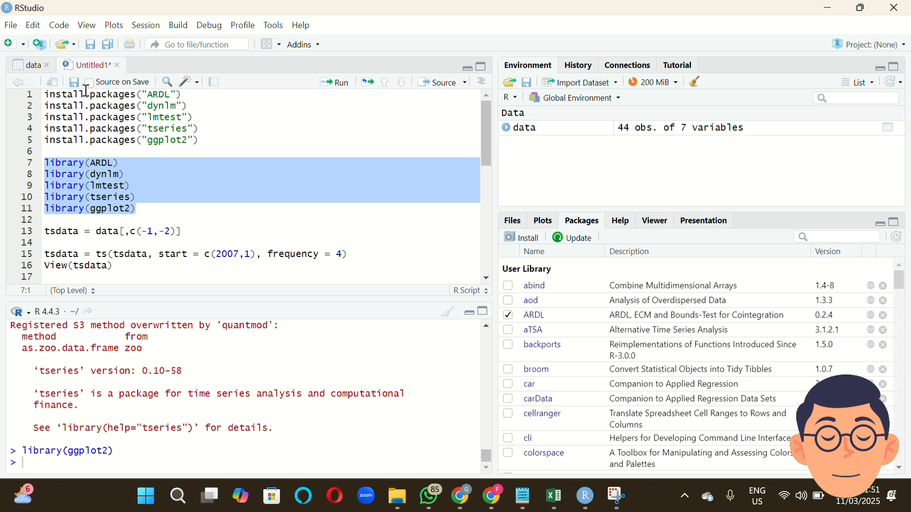
Check the columns of the data table and run tsdata = data[,c(-1,-2)] to drop Tahun and Kwartal.
{"action": "left_click", "coordinate": [193, 221]}
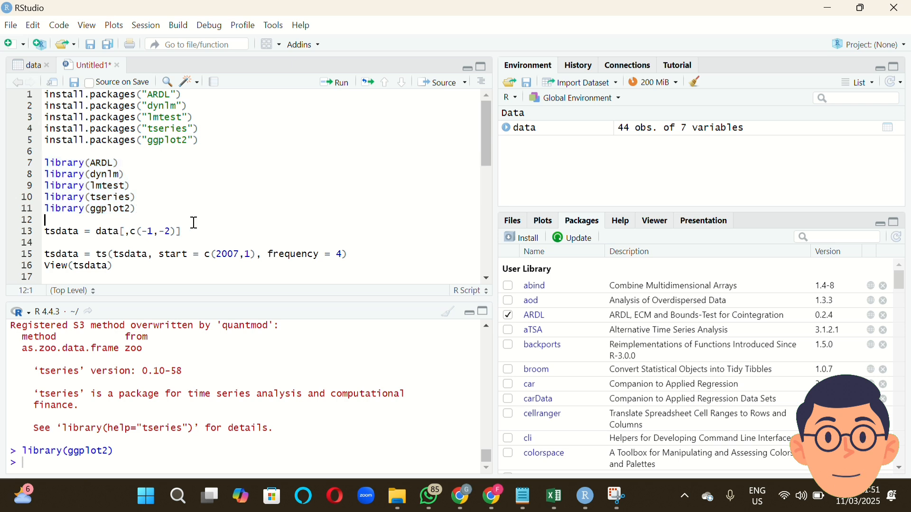
{"action": "left_click", "coordinate": [194, 231]}
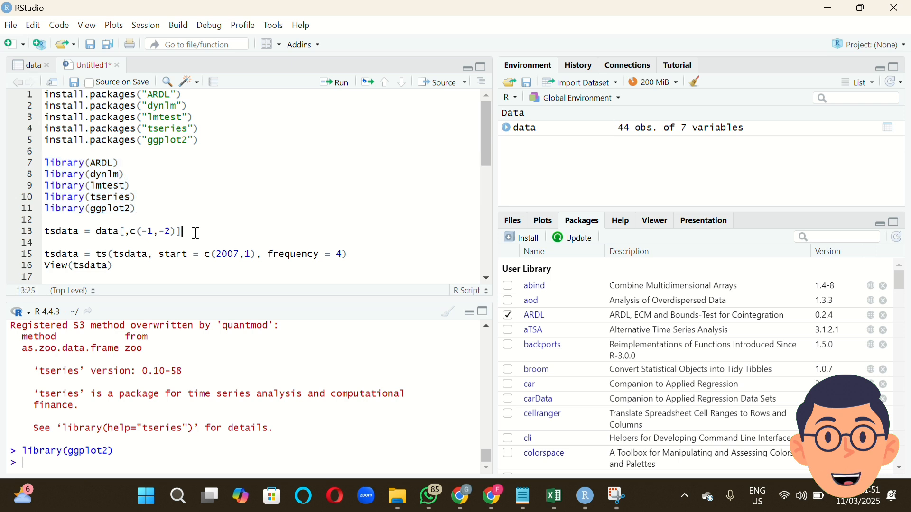
{"action": "left_click", "coordinate": [34, 67]}
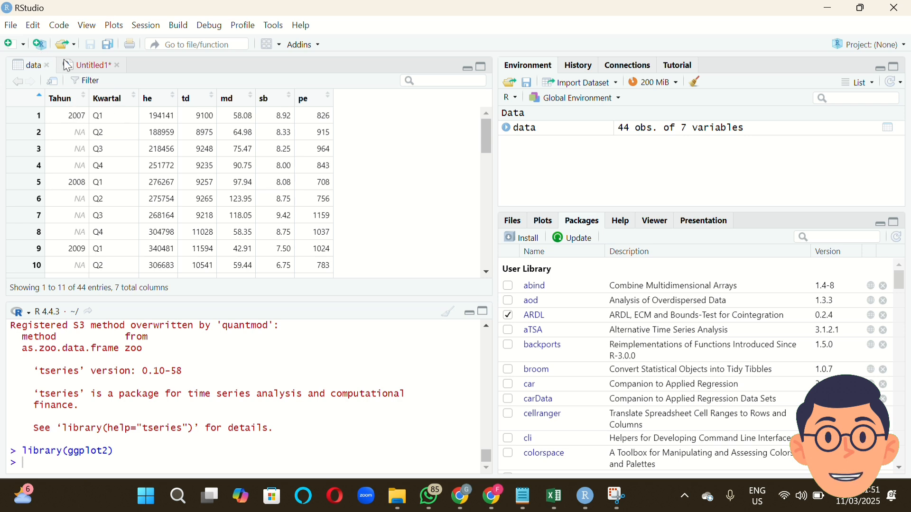
{"action": "left_click", "coordinate": [80, 66]}
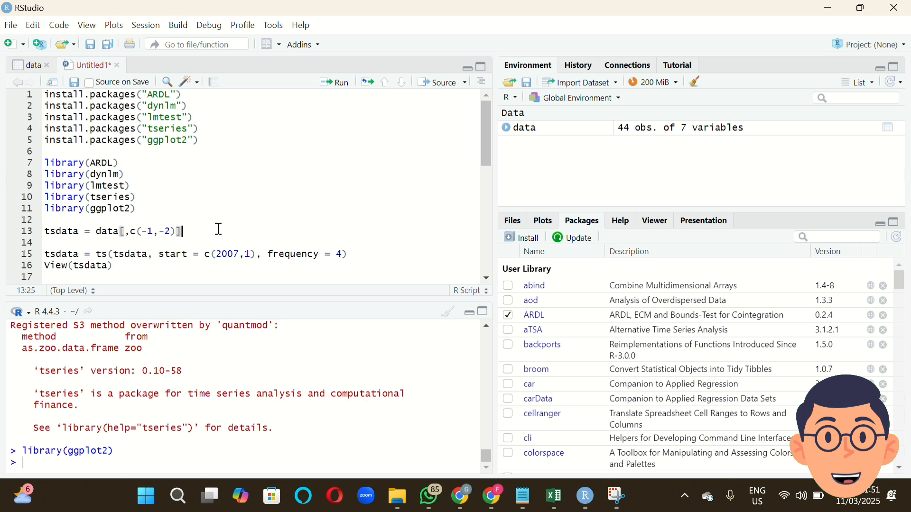
{"action": "left_click", "coordinate": [342, 87]}
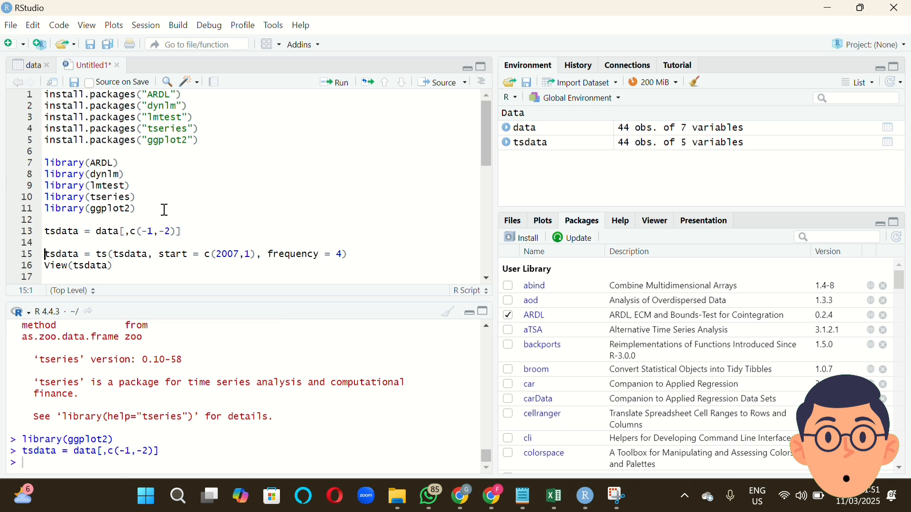
Run the lines converting tsdata to a time series with start c(2007,1) and frequency 4, and view tsdata.
{"action": "left_click", "coordinate": [350, 255]}
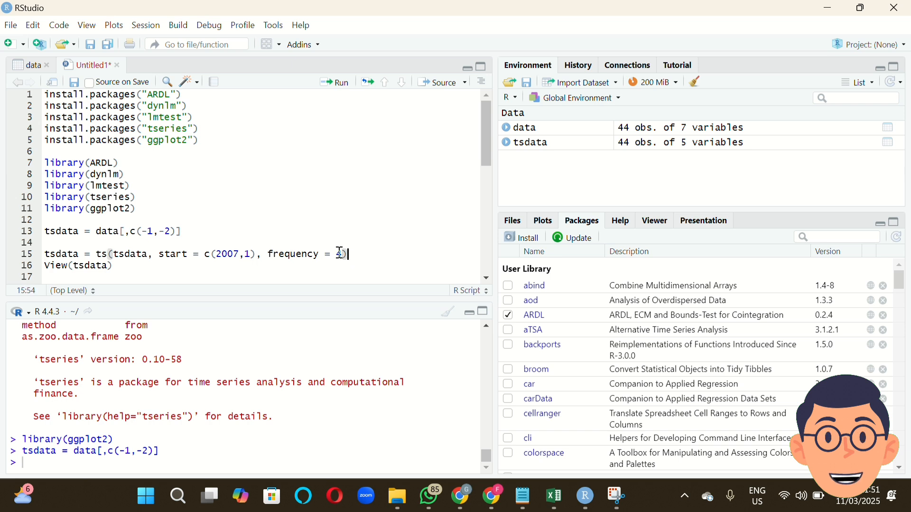
{"action": "left_click", "coordinate": [226, 257]}
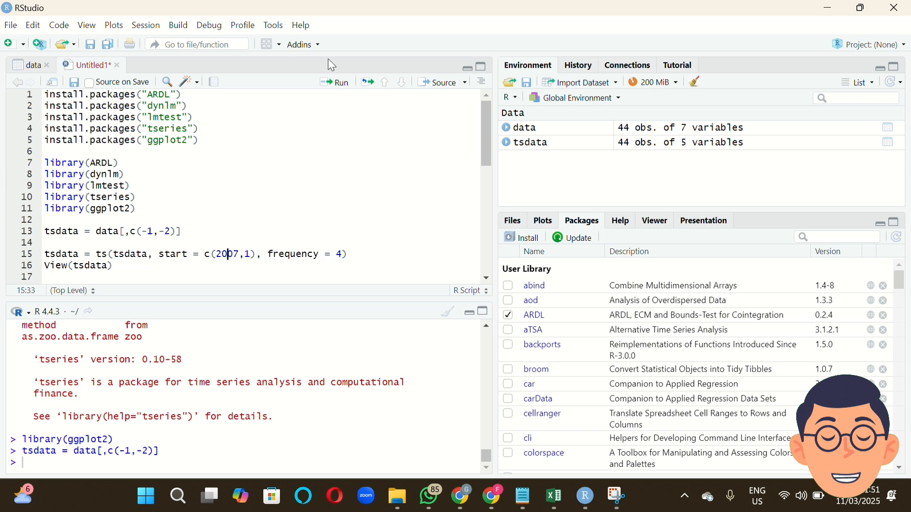
{"action": "left_click", "coordinate": [334, 83]}
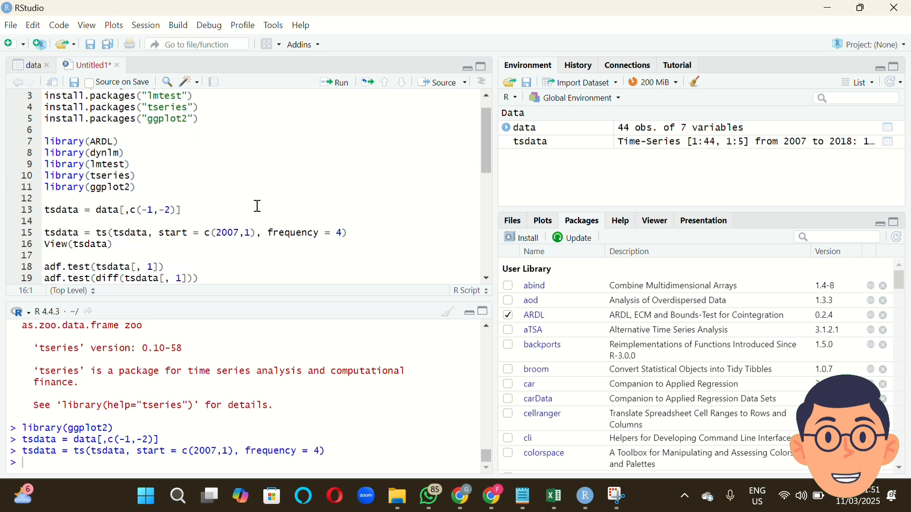
{"action": "left_click", "coordinate": [333, 85]}
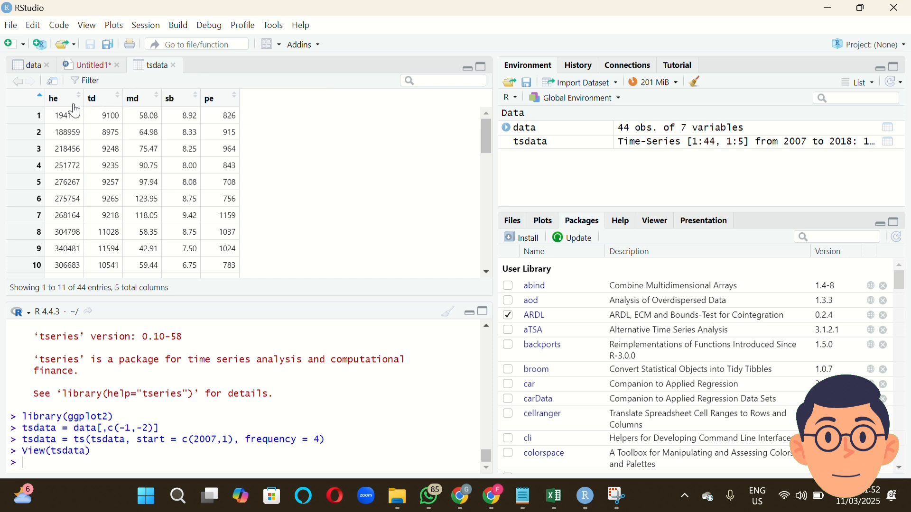
Compare the data and tsdata tables, and return to the script to review the adf.test lines for columns 1 to 5.
{"action": "left_click", "coordinate": [29, 64]}
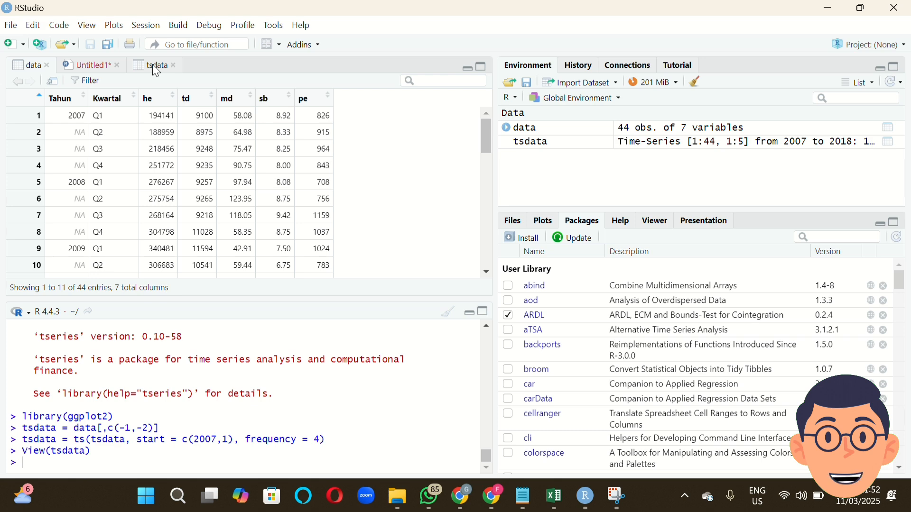
{"action": "left_click", "coordinate": [154, 65]}
{"action": "left_click", "coordinate": [97, 67]}
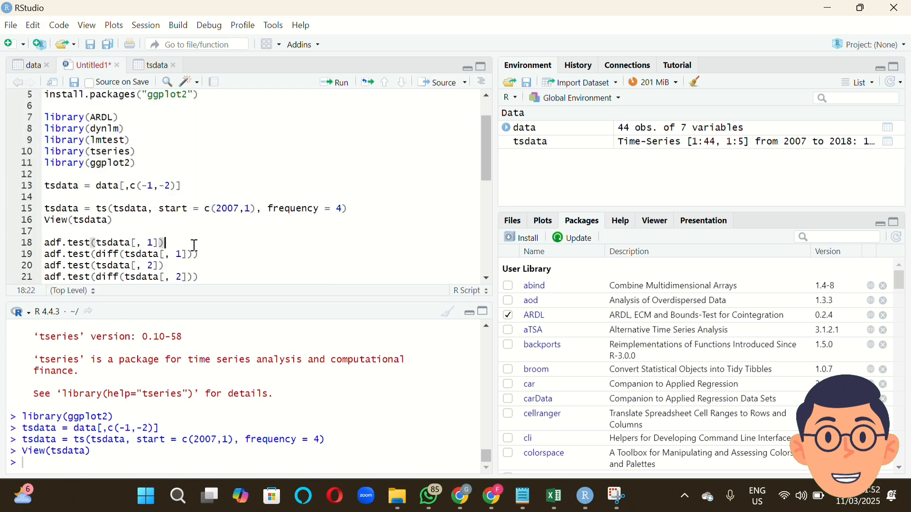
{"action": "scroll", "coordinate": [194, 242], "scroll_direction": "down", "scroll_amount": 1}
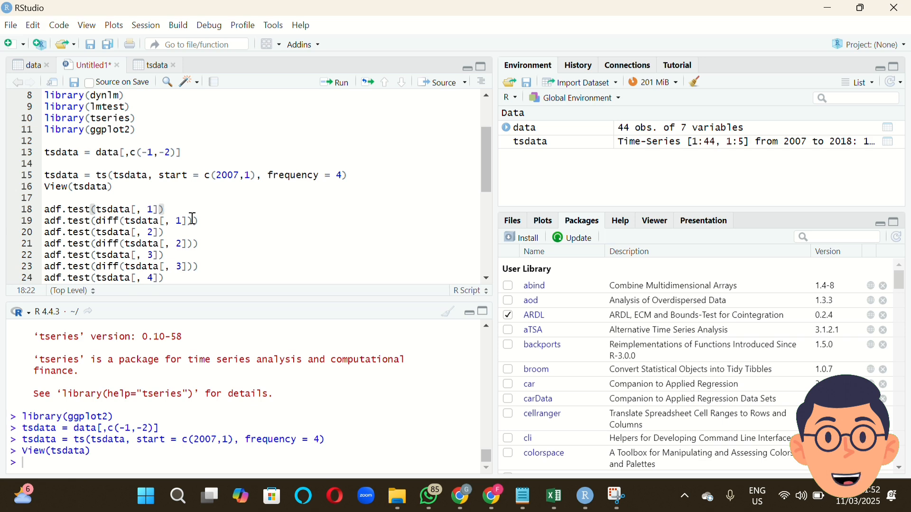
{"action": "scroll", "coordinate": [192, 218], "scroll_direction": "down", "scroll_amount": 2}
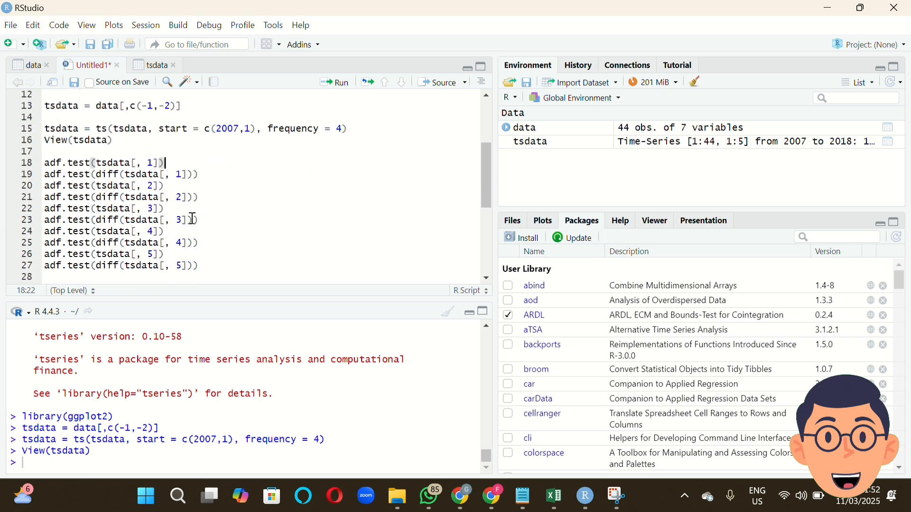
Check the column order in the tsdata table and run the adf.test lines on columns 1 to 5, both in levels and differenced.
{"action": "scroll", "coordinate": [217, 179], "scroll_direction": "up", "scroll_amount": 3}
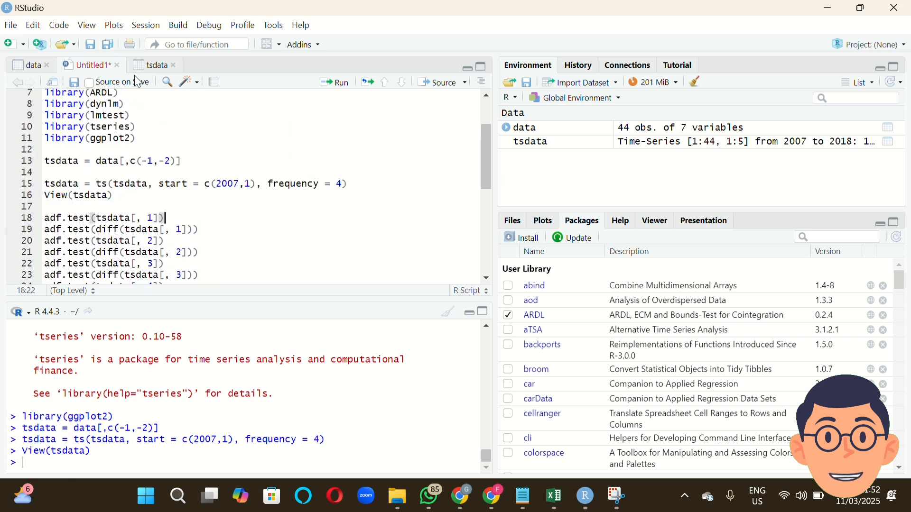
{"action": "left_click", "coordinate": [154, 66]}
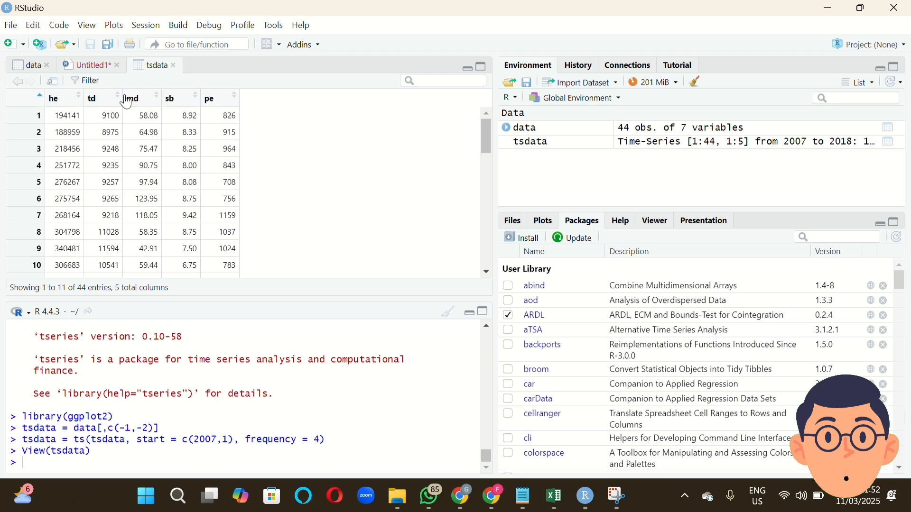
{"action": "left_click", "coordinate": [94, 66]}
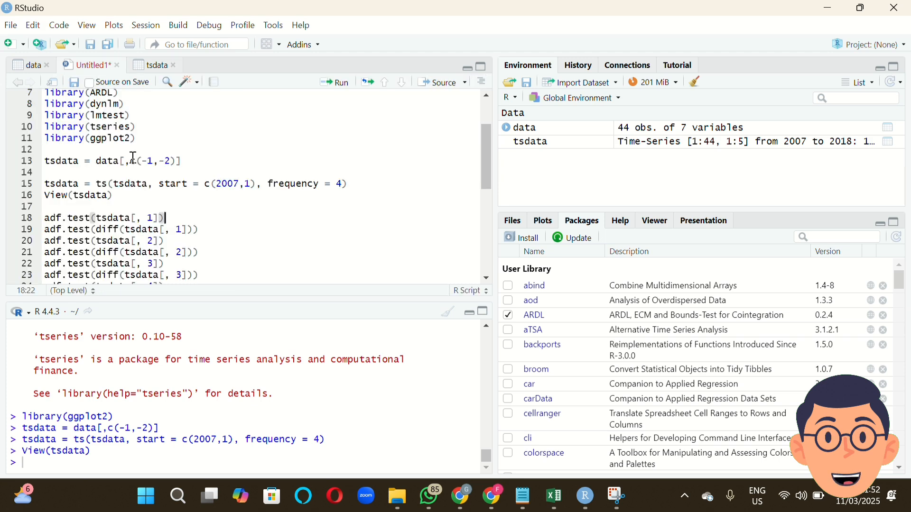
{"action": "scroll", "coordinate": [147, 201], "scroll_direction": "down", "scroll_amount": 2}
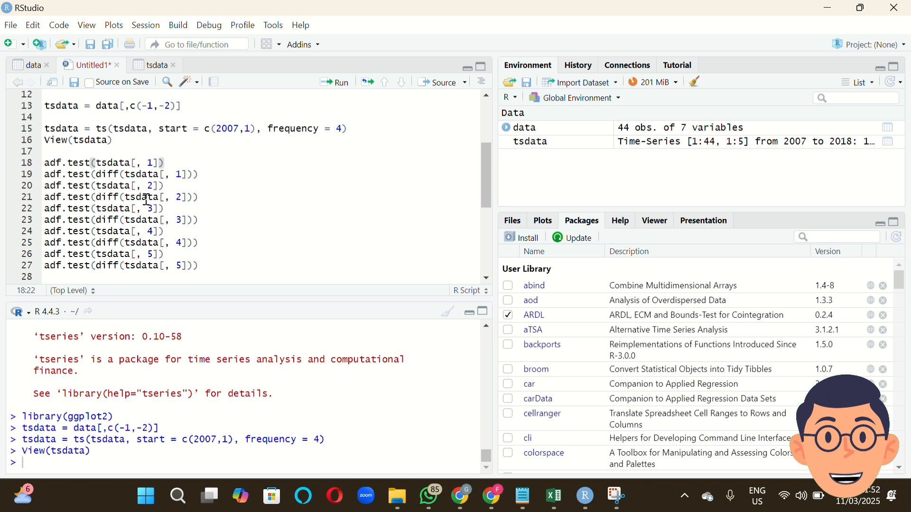
{"action": "mouse_move", "coordinate": [56, 163]}
{"action": "left_mouse_down"}
{"action": "mouse_move", "coordinate": [133, 152]}
{"action": "mouse_move", "coordinate": [162, 163]}
{"action": "mouse_move", "coordinate": [44, 165]}
{"action": "left_mouse_up"}
{"action": "left_click", "coordinate": [163, 163]}
{"action": "left_click", "coordinate": [46, 165]}
{"action": "left_click", "coordinate": [109, 165]}
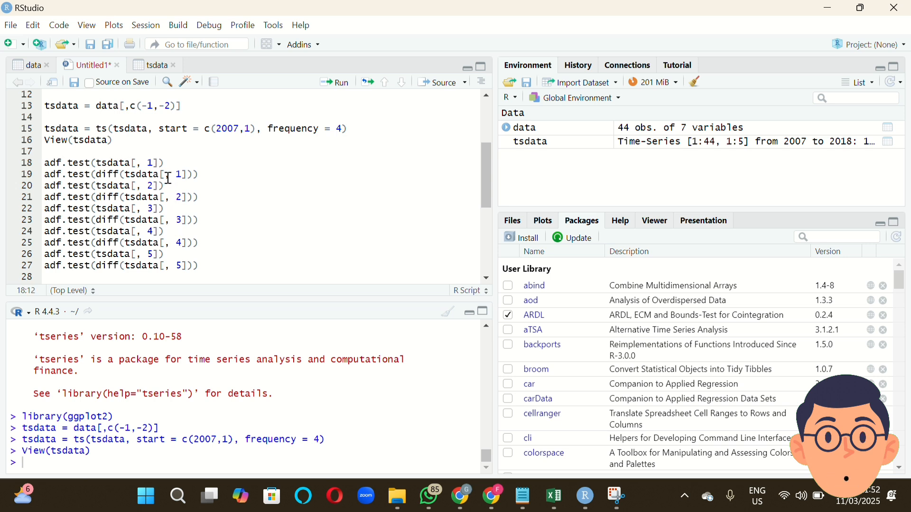
{"action": "scroll", "coordinate": [219, 217], "scroll_direction": "down", "scroll_amount": 1}
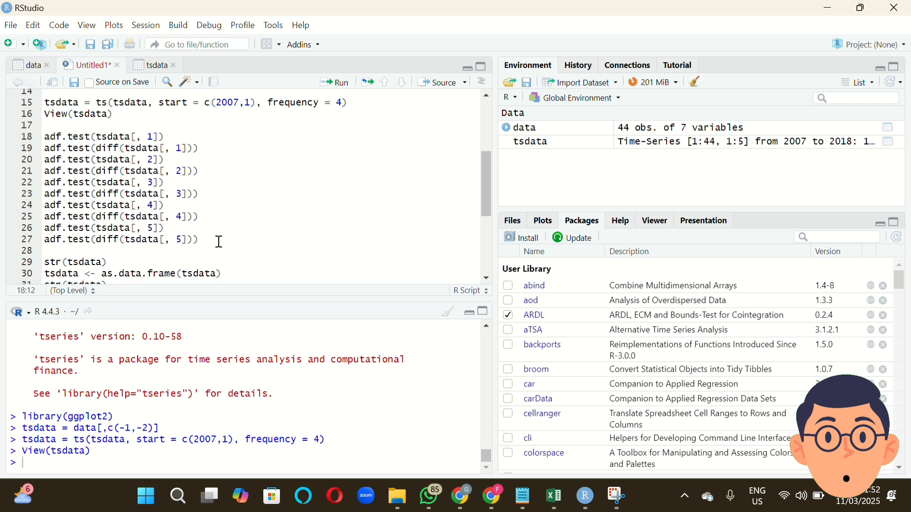
{"action": "left_click_drag", "start_coordinate": [218, 242], "coordinate": [48, 147]}
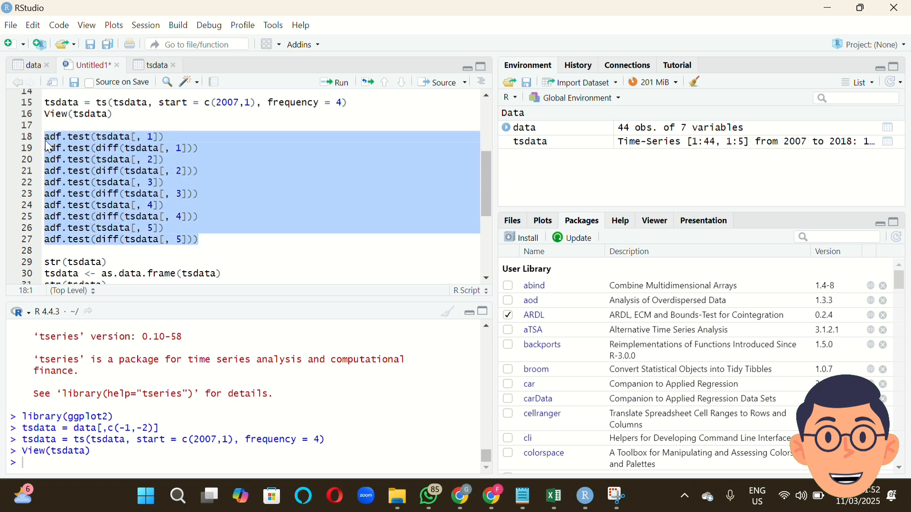
{"action": "left_click", "coordinate": [333, 86]}
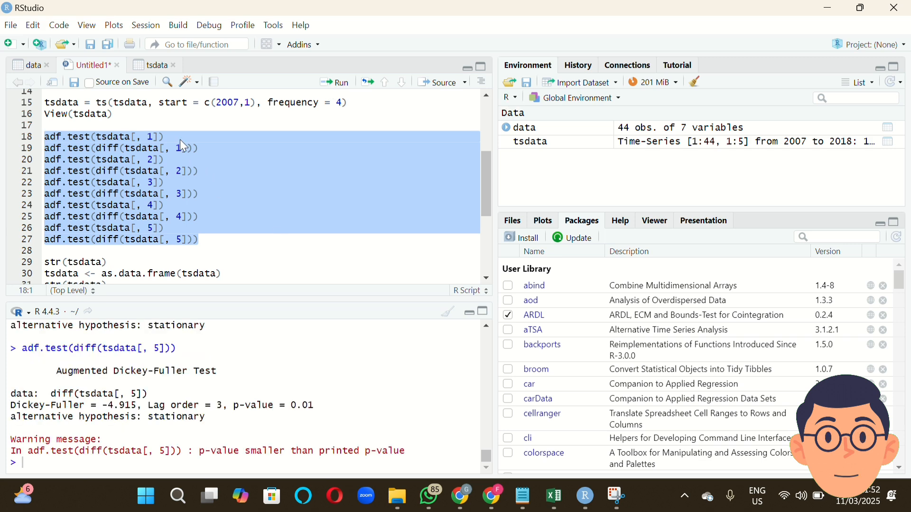
Compare the level and differenced adf.test lines for column 1, and examine the Dickey-Fuller output for column 5 in the console.
{"action": "left_click", "coordinate": [195, 138]}
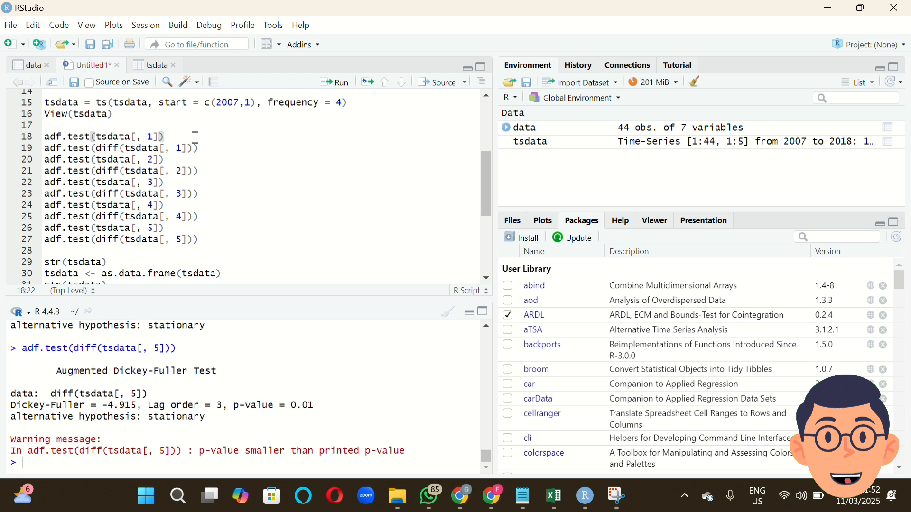
{"action": "left_click", "coordinate": [204, 151]}
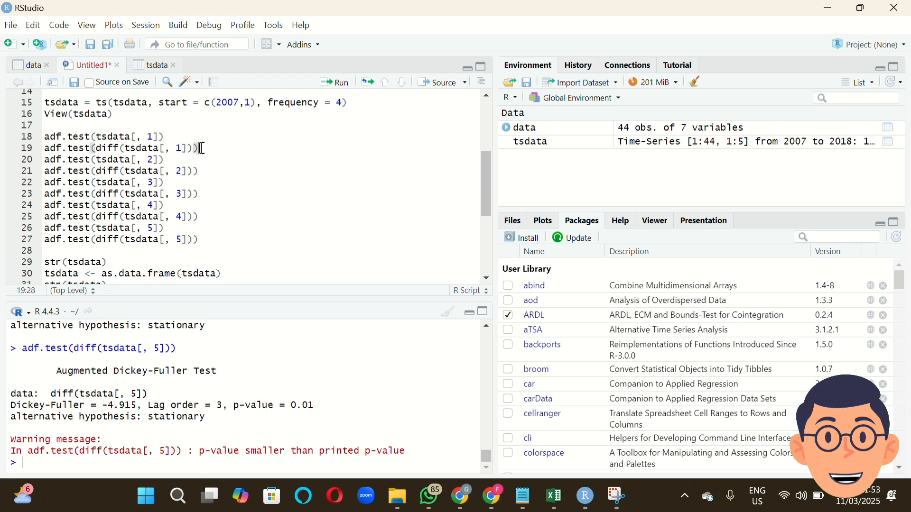
{"action": "left_click", "coordinate": [137, 148]}
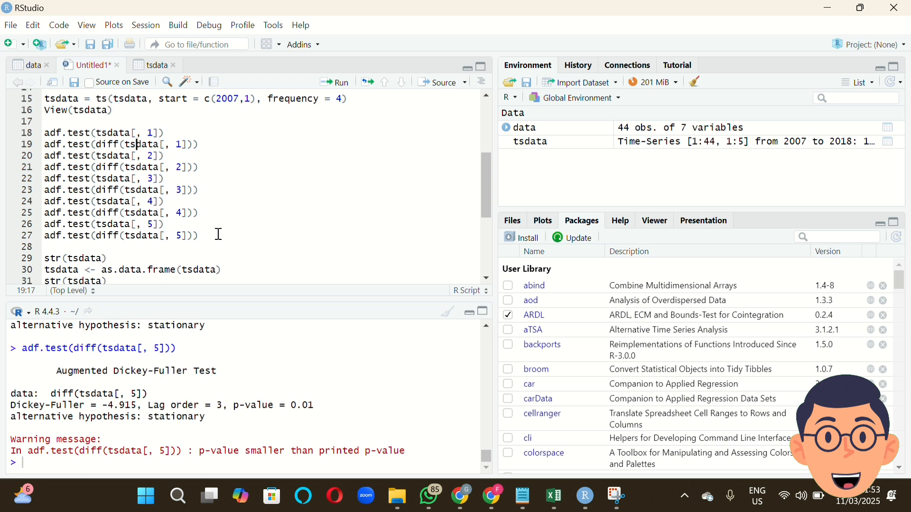
{"action": "scroll", "coordinate": [217, 234], "scroll_direction": "down", "scroll_amount": 2}
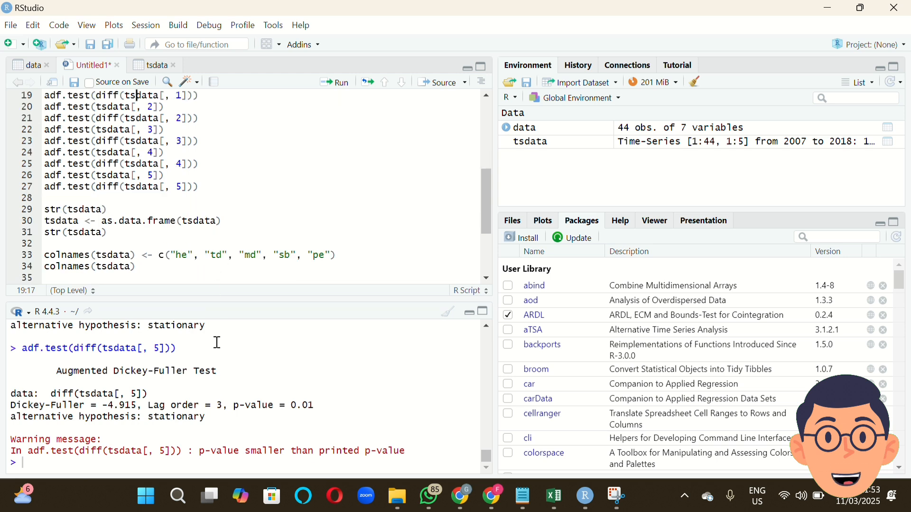
{"action": "scroll", "coordinate": [250, 390], "scroll_direction": "up", "scroll_amount": 1}
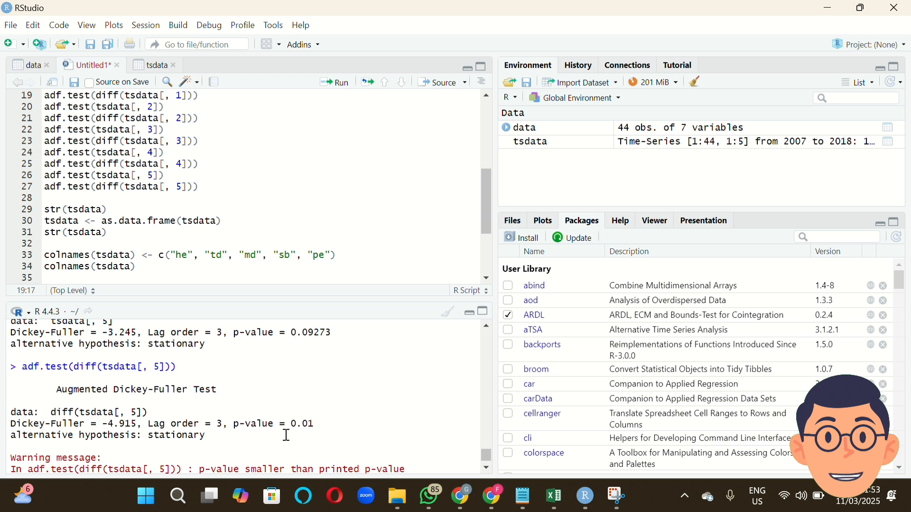
{"action": "scroll", "coordinate": [312, 426], "scroll_direction": "down", "scroll_amount": 1}
{"action": "scroll", "coordinate": [313, 427], "scroll_direction": "down", "scroll_amount": 1}
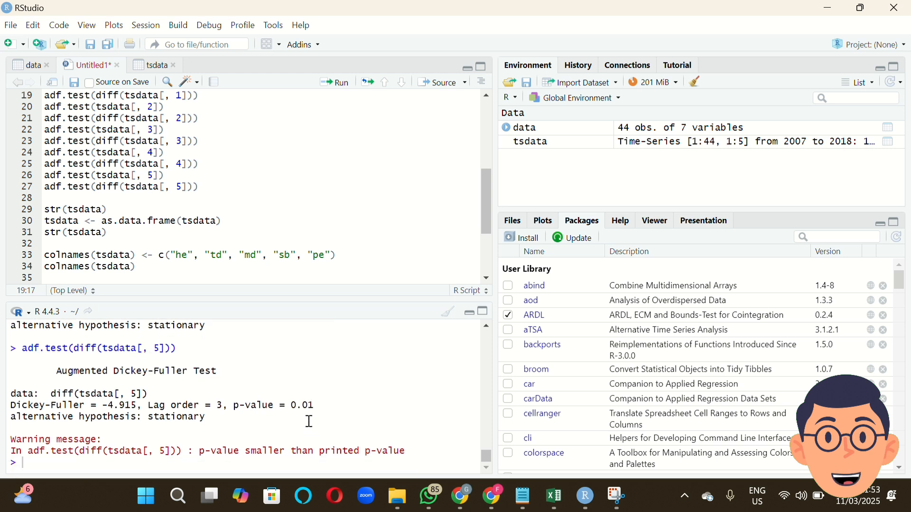
Run the first str(tsdata) line to inspect the structure of the time series object.
{"action": "left_click", "coordinate": [152, 213]}
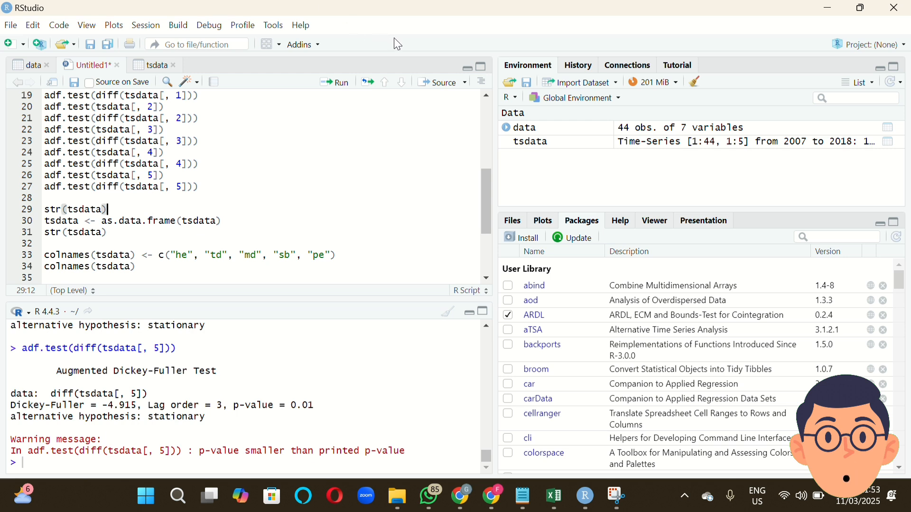
{"action": "left_click", "coordinate": [380, 27]}
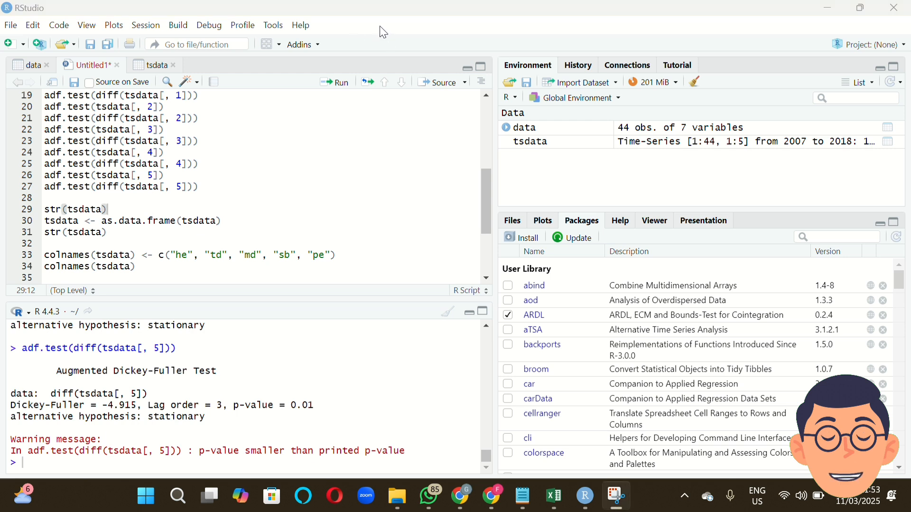
{"action": "left_click", "coordinate": [212, 214]}
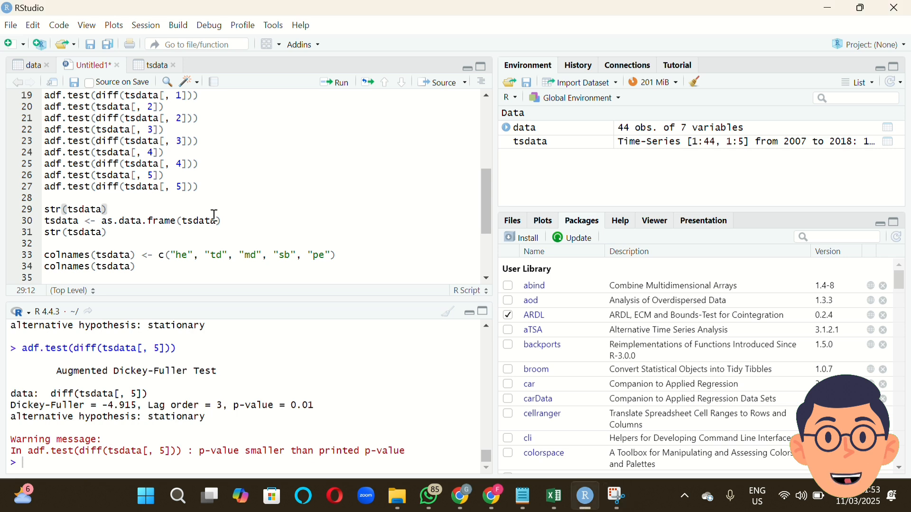
{"action": "left_click", "coordinate": [341, 84]}
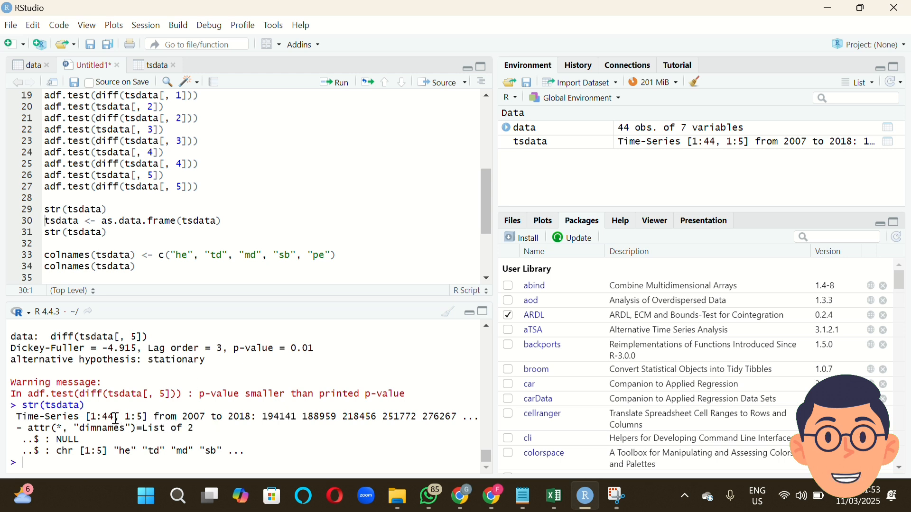
Run tsdata <- as.data.frame(tsdata) to convert the series to a data frame, and inspect its structure with the second str(tsdata) line.
{"action": "left_click", "coordinate": [238, 222]}
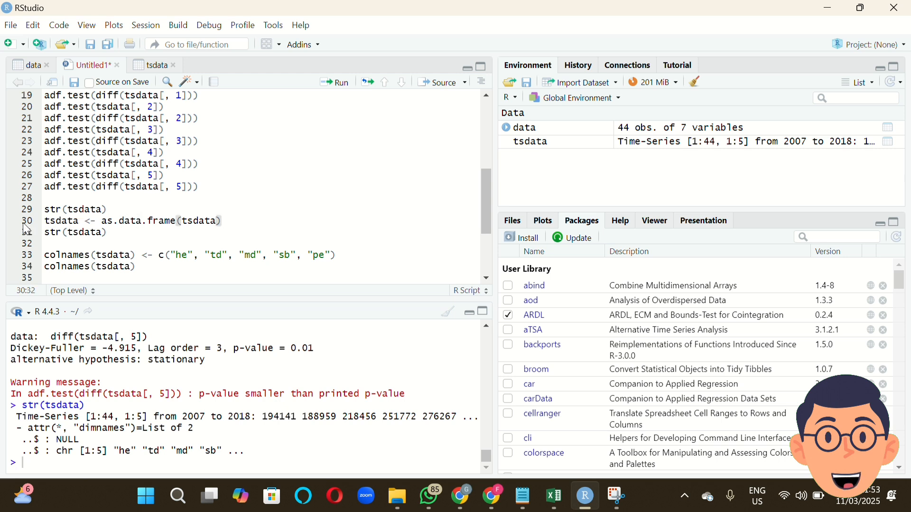
{"action": "left_click", "coordinate": [330, 84]}
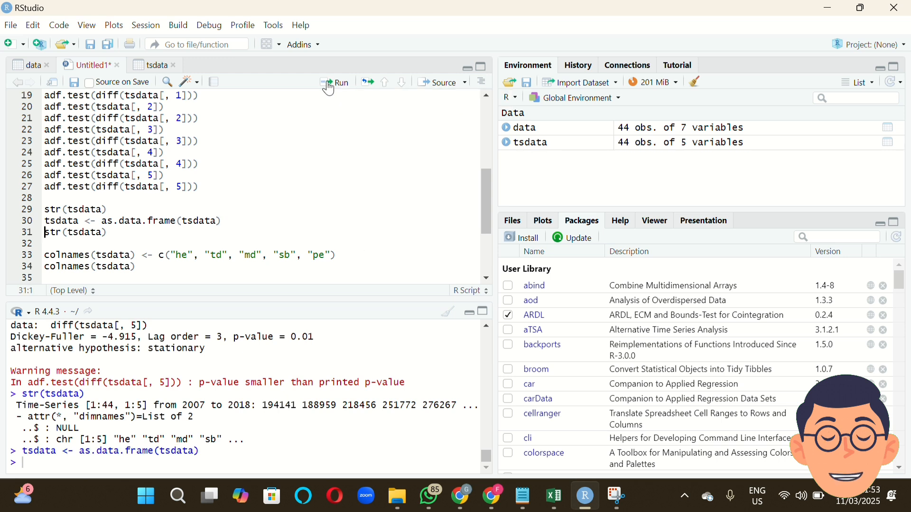
{"action": "left_click", "coordinate": [152, 230]}
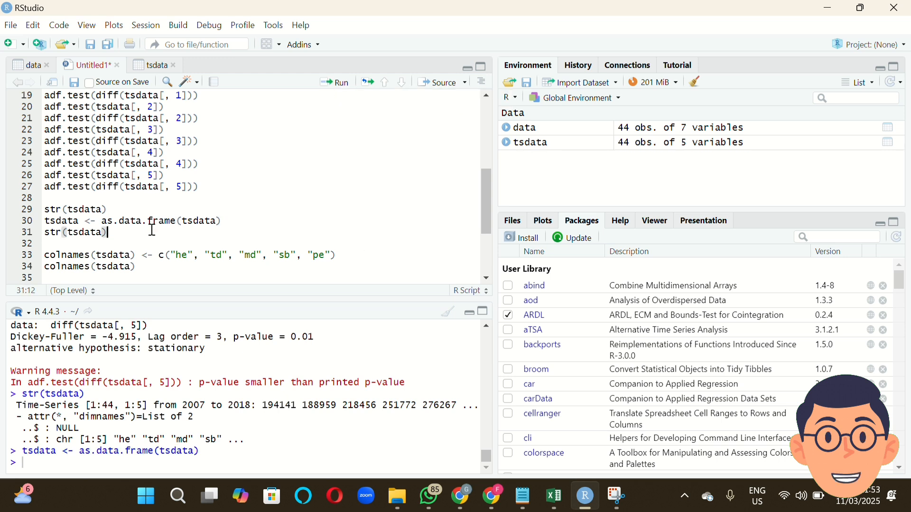
{"action": "left_click", "coordinate": [330, 85]}
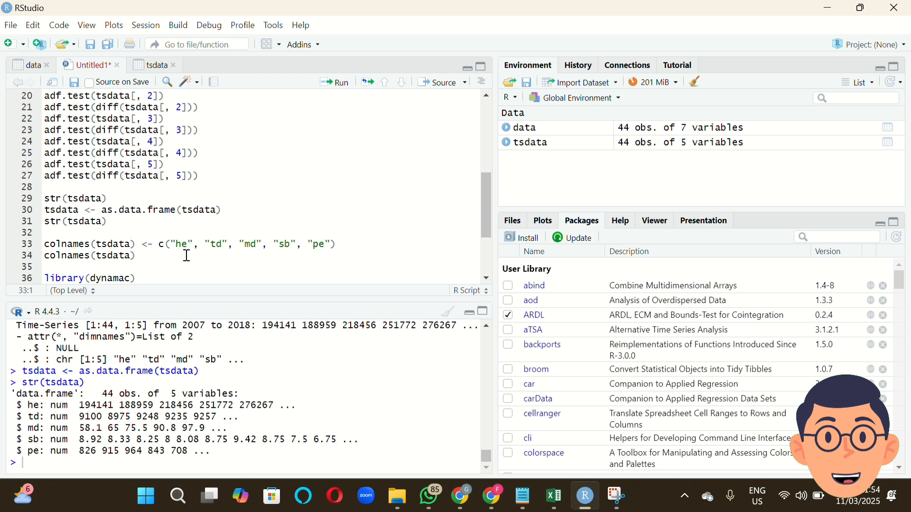
Run the lines naming the tsdata columns "he", "td", "md", "sb" and "pe", and list the names with colnames(tsdata).
{"action": "left_click", "coordinate": [233, 246]}
{"action": "left_click", "coordinate": [356, 244]}
{"action": "left_click", "coordinate": [335, 83]}
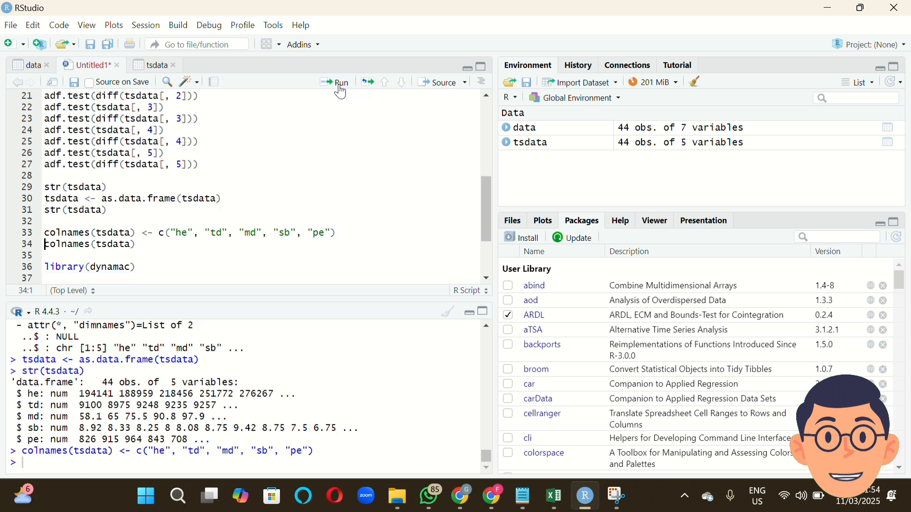
{"action": "left_click", "coordinate": [188, 244]}
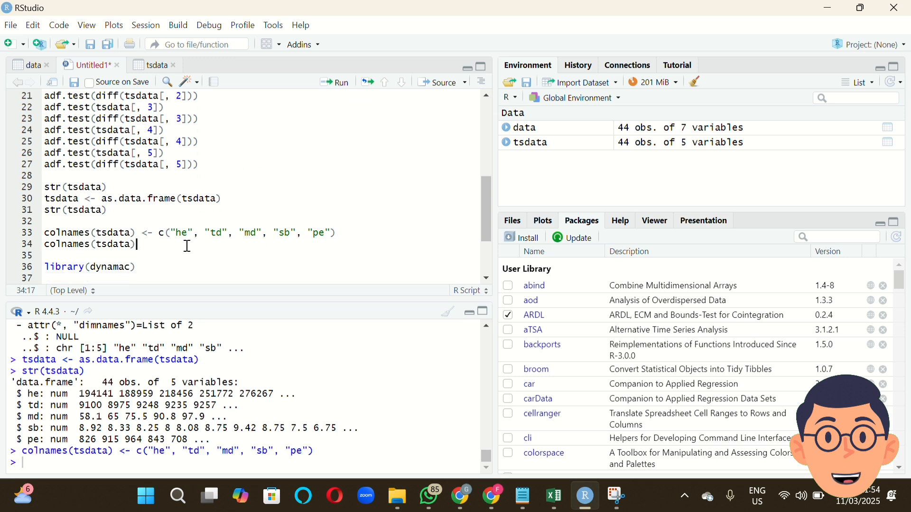
{"action": "left_click", "coordinate": [335, 83]}
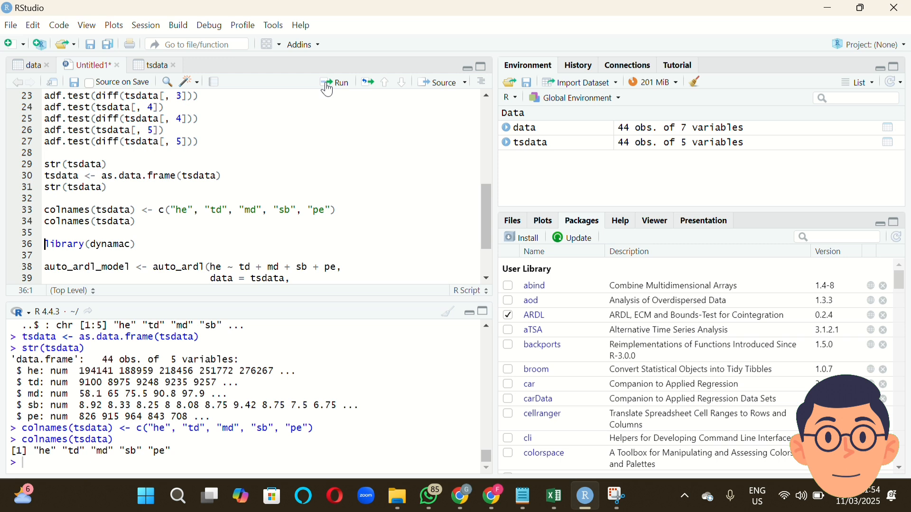
Search the installed packages for "dyn" and load the dynamac package.
{"action": "left_click", "coordinate": [371, 17]}
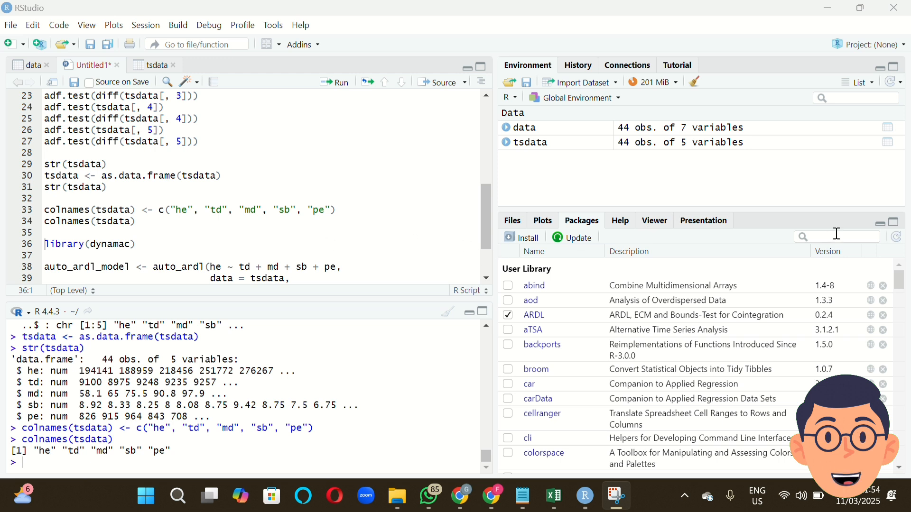
{"action": "left_click", "coordinate": [176, 242]}
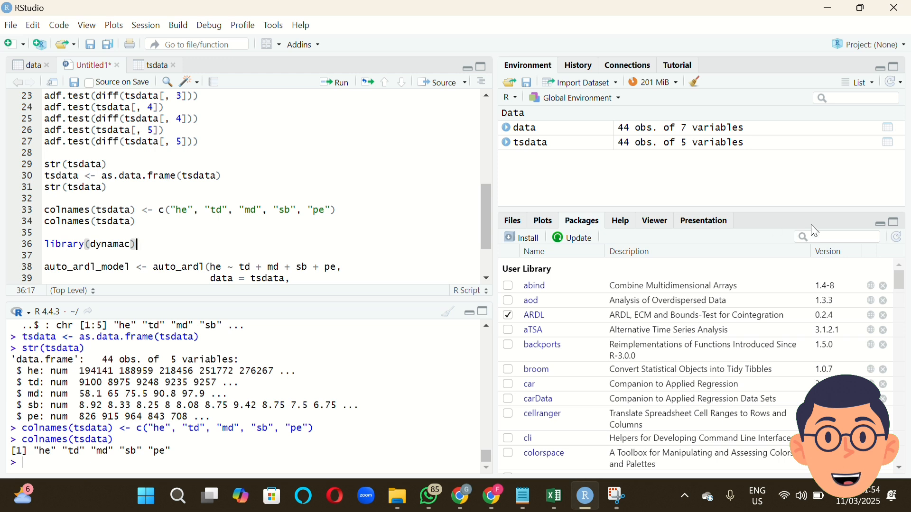
{"action": "left_click", "coordinate": [832, 236]}
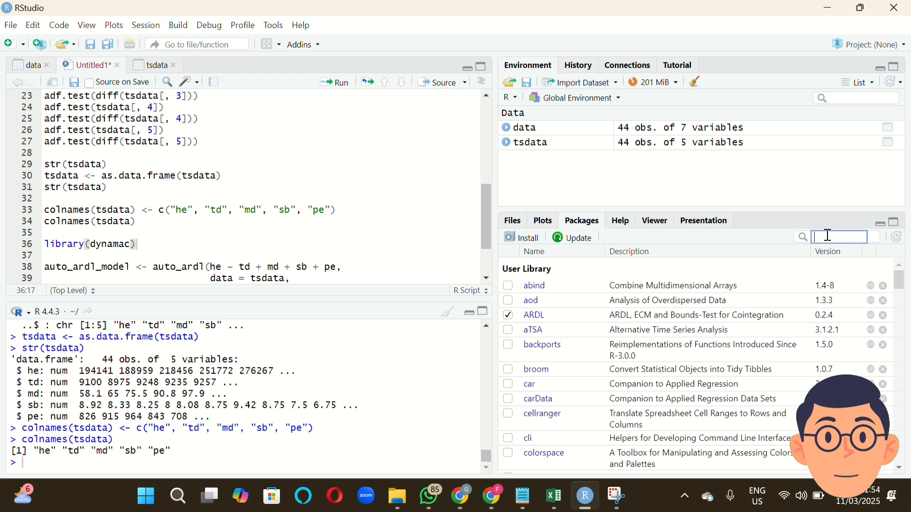
{"action": "type", "text": "dyn"}
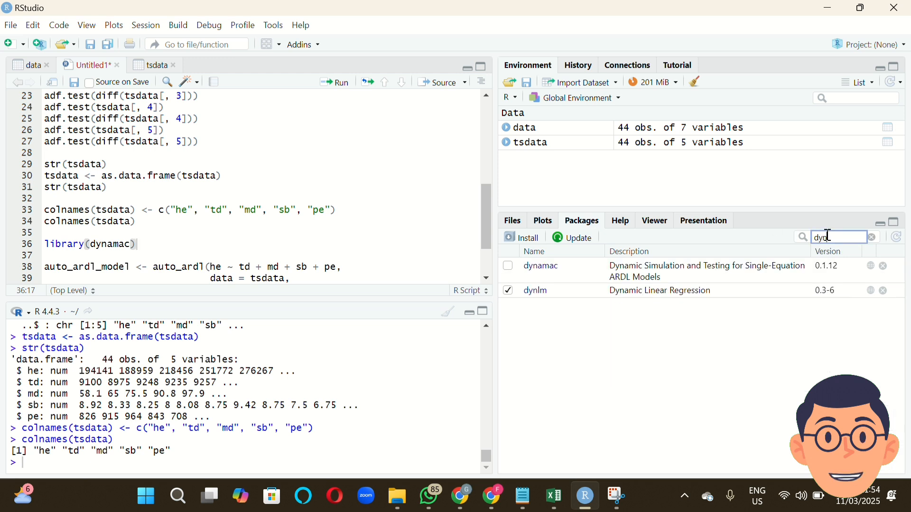
{"action": "left_click", "coordinate": [509, 266]}
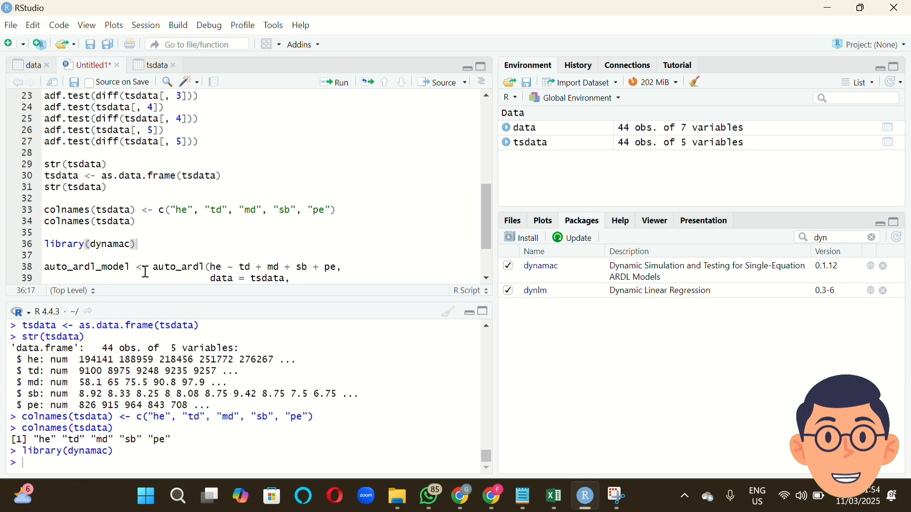
Run the auto_ardl block that models he on td, md, sb and pe from tsdata, with max_order = c(6,6,6,6,6) and AIC selection.
{"action": "left_click", "coordinate": [193, 267]}
{"action": "scroll", "coordinate": [193, 267], "scroll_direction": "down", "scroll_amount": 2}
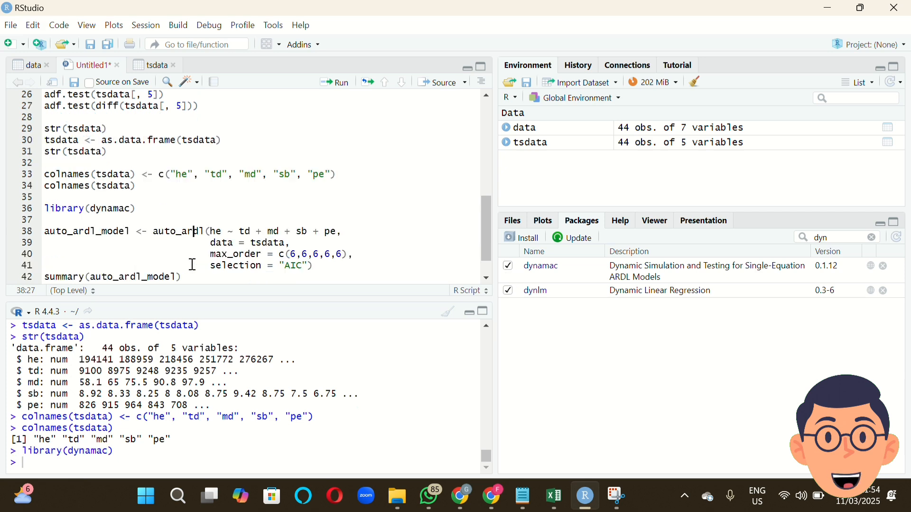
{"action": "left_click", "coordinate": [55, 201]}
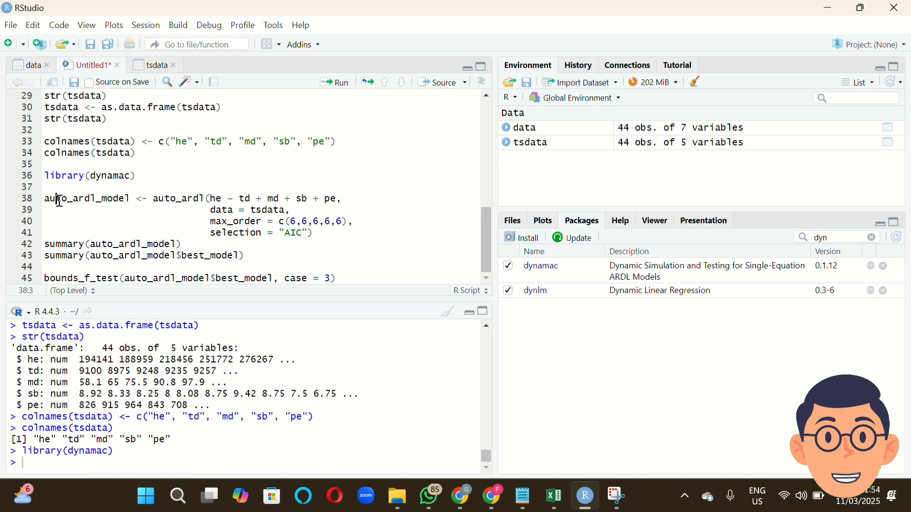
{"action": "left_click", "coordinate": [212, 199]}
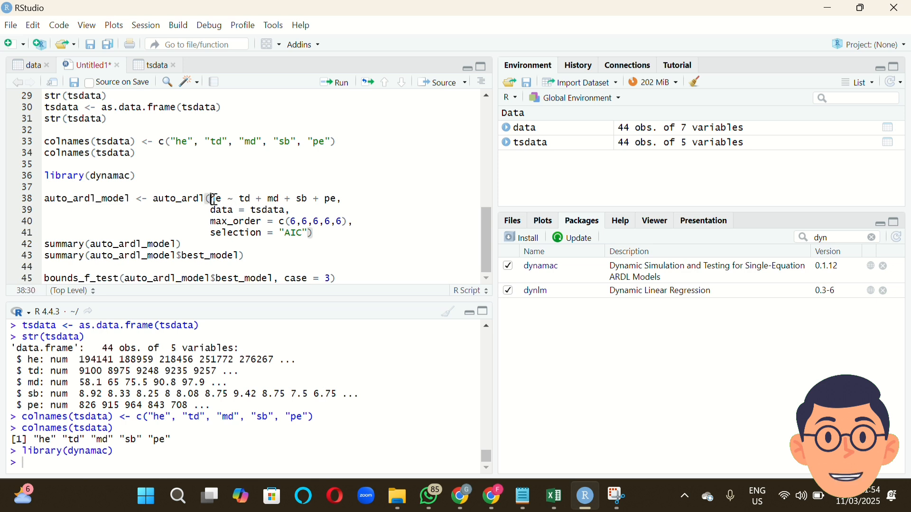
{"action": "left_click", "coordinate": [343, 199]}
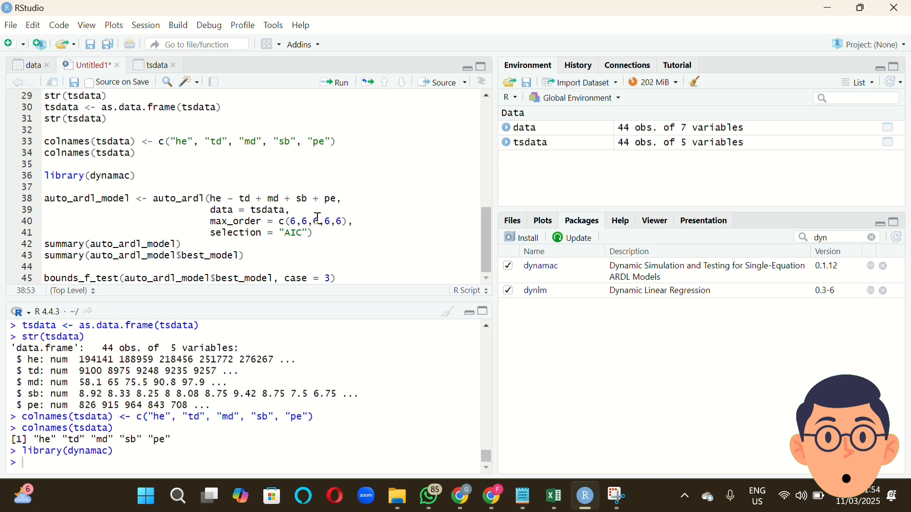
{"action": "left_click", "coordinate": [291, 221]}
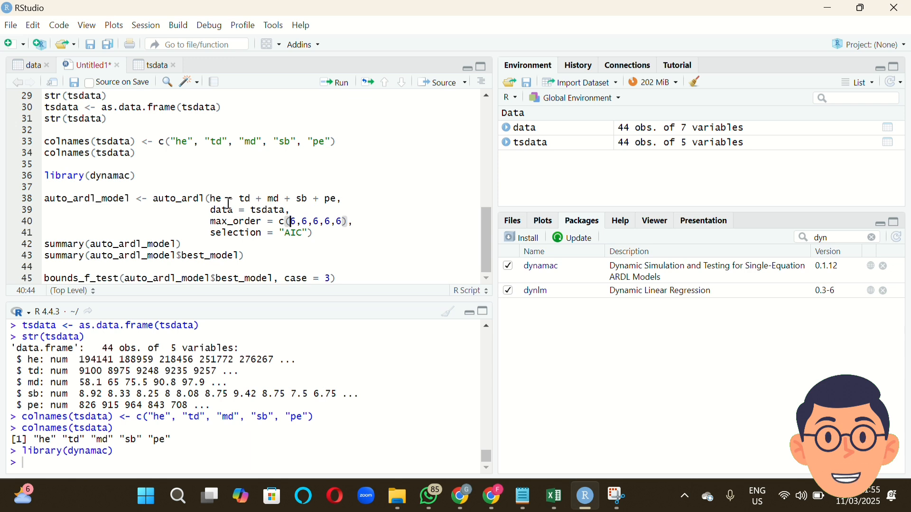
{"action": "left_click", "coordinate": [319, 215]}
{"action": "left_click", "coordinate": [332, 234]}
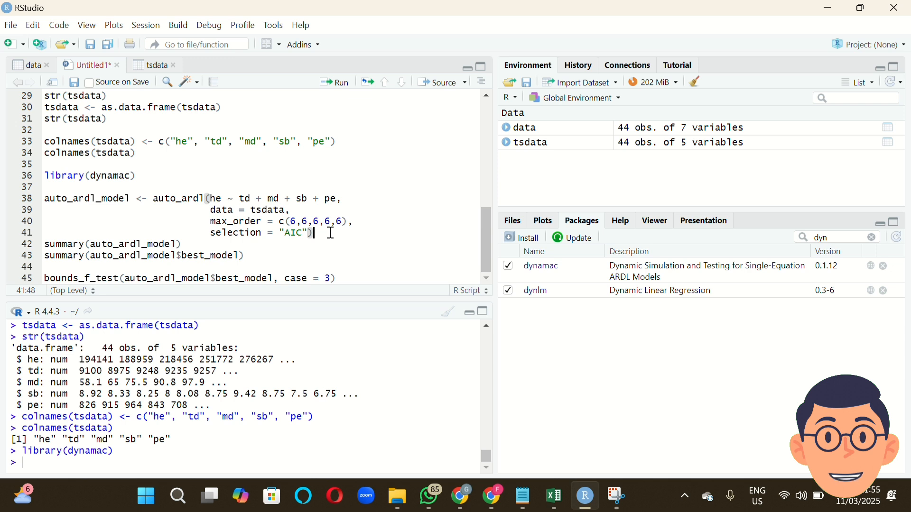
{"action": "left_click_drag", "start_coordinate": [319, 232], "coordinate": [47, 199]}
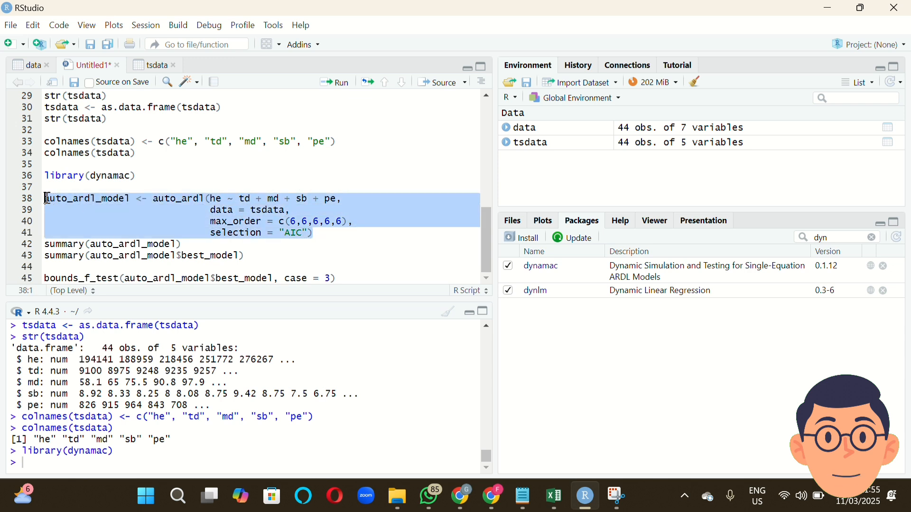
{"action": "left_click", "coordinate": [326, 85]}
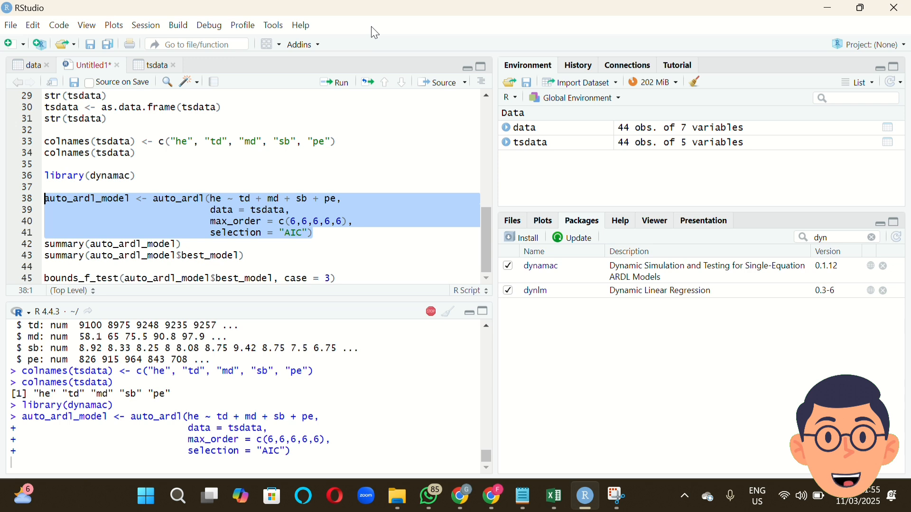
Run summary(auto_ardl_model) and summary(auto_ardl_model$best_model) to print the model overview and the best model's regression results.
{"action": "left_click", "coordinate": [281, 250]}
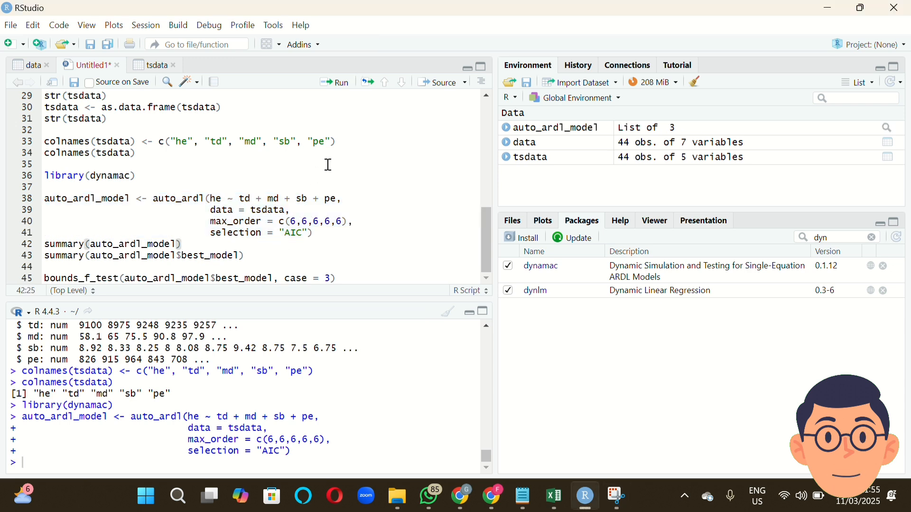
{"action": "left_click", "coordinate": [336, 83]}
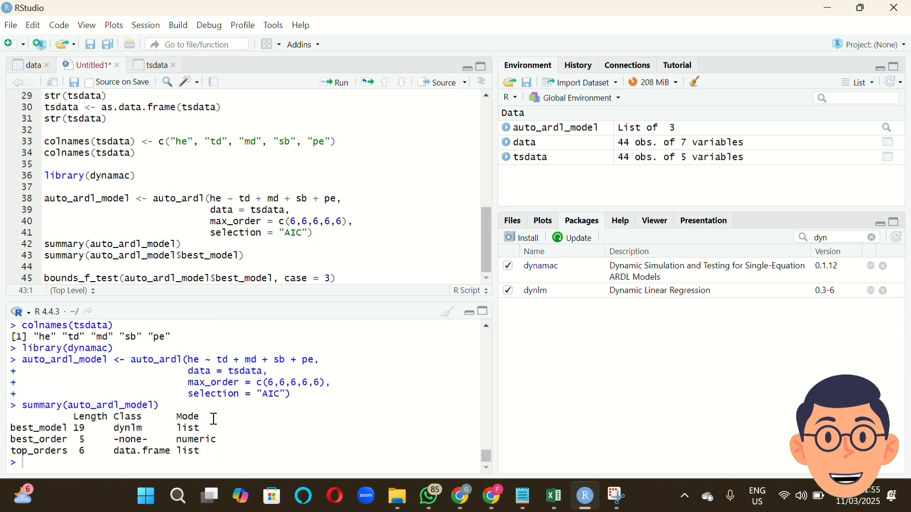
{"action": "left_click", "coordinate": [264, 248]}
{"action": "left_click", "coordinate": [283, 260]}
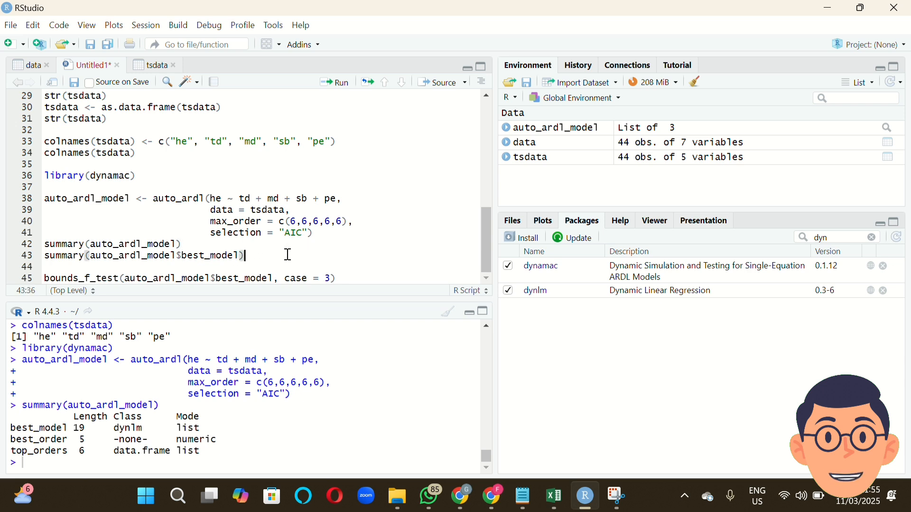
{"action": "left_click", "coordinate": [336, 83]}
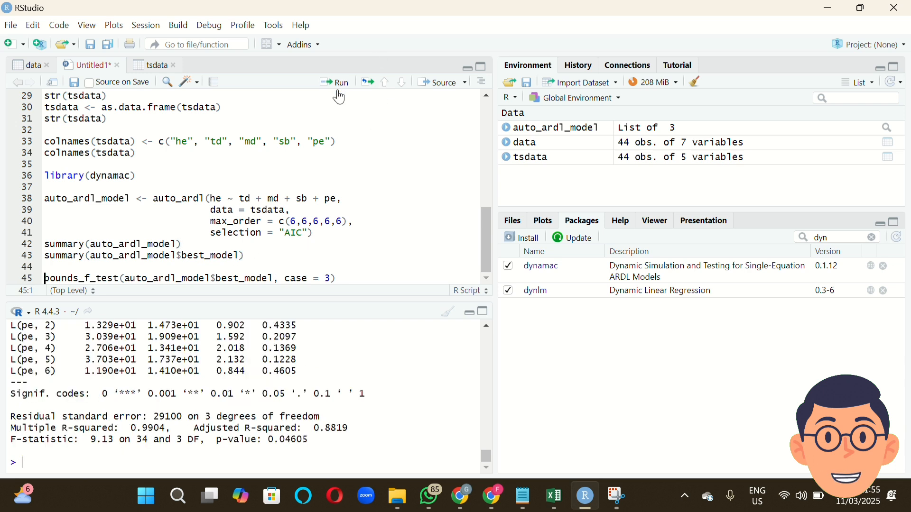
Examine the best model's summary output, from the call and residuals through the lagged coefficients to the fit statistics.
{"action": "scroll", "coordinate": [274, 349], "scroll_direction": "up", "scroll_amount": 5}
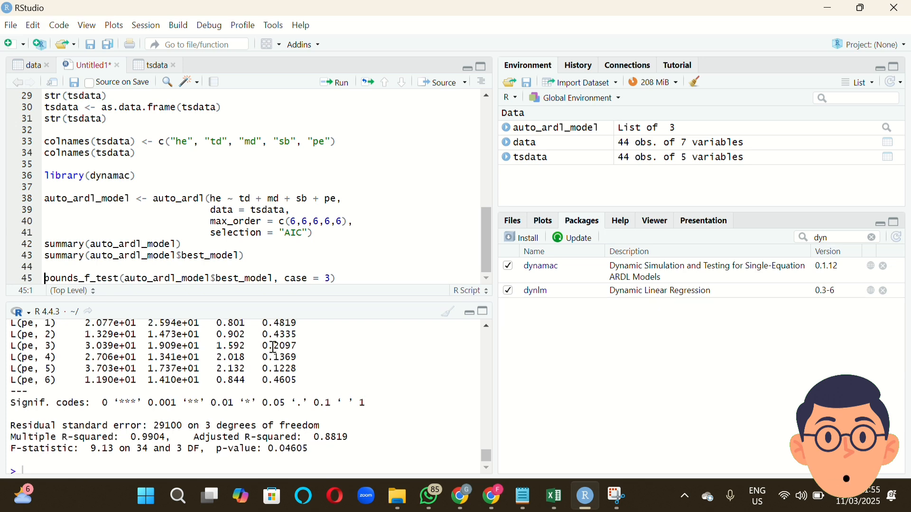
{"action": "scroll", "coordinate": [275, 349], "scroll_direction": "up", "scroll_amount": 10}
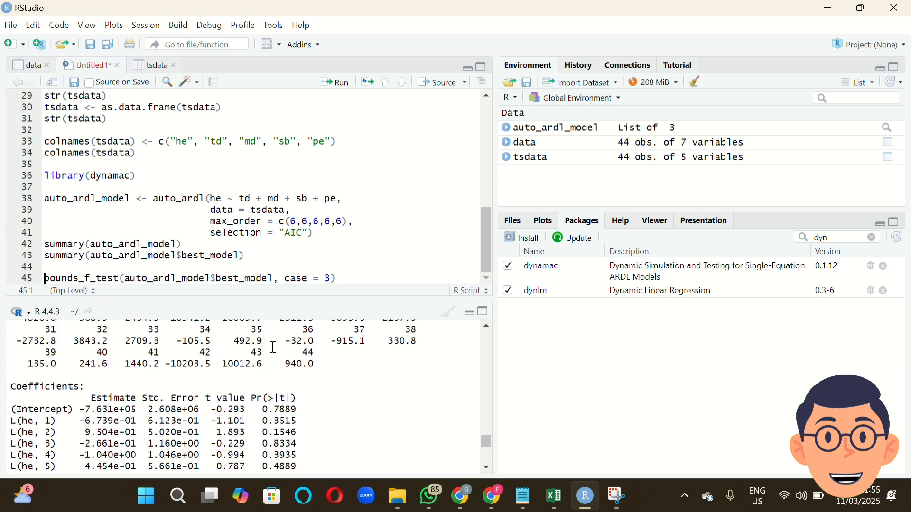
{"action": "scroll", "coordinate": [274, 348], "scroll_direction": "up", "scroll_amount": 8}
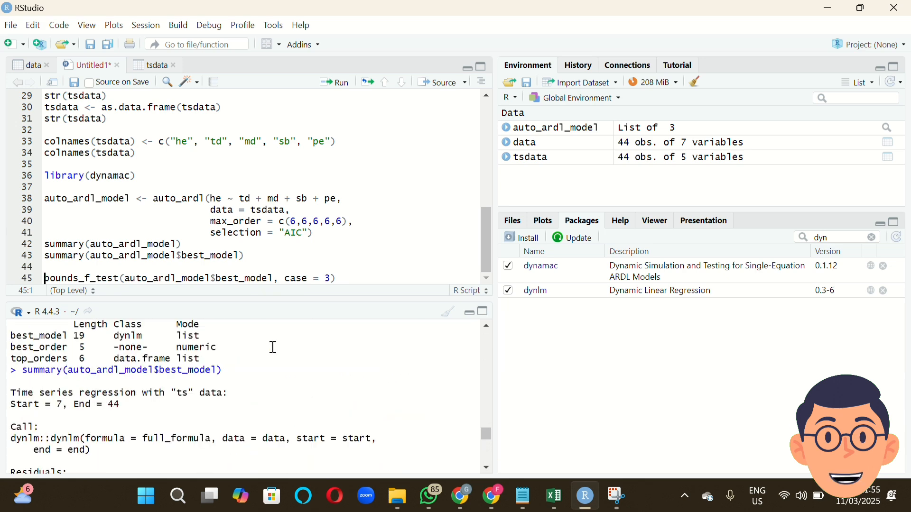
{"action": "scroll", "coordinate": [273, 347], "scroll_direction": "down", "scroll_amount": 1}
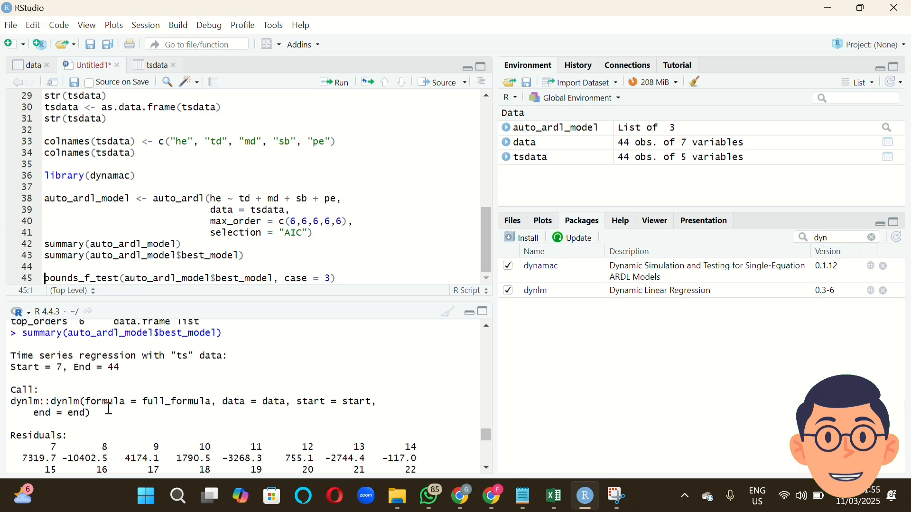
{"action": "scroll", "coordinate": [184, 419], "scroll_direction": "down", "scroll_amount": 9}
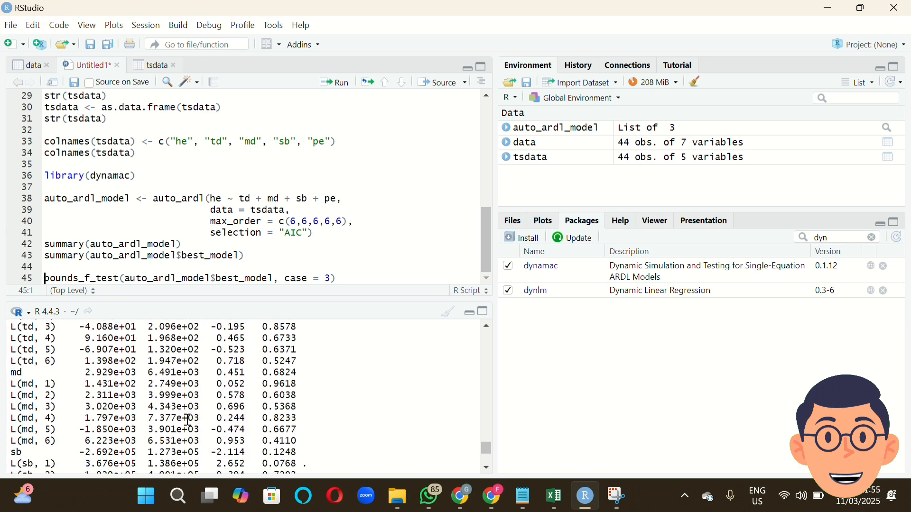
{"action": "scroll", "coordinate": [189, 420], "scroll_direction": "up", "scroll_amount": 4}
{"action": "scroll", "coordinate": [189, 420], "scroll_direction": "down", "scroll_amount": 2}
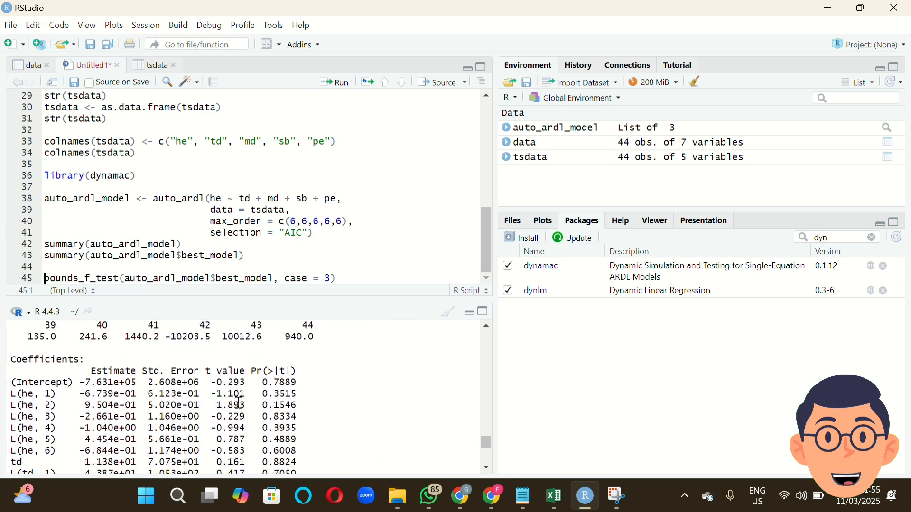
{"action": "scroll", "coordinate": [256, 375], "scroll_direction": "down", "scroll_amount": 6}
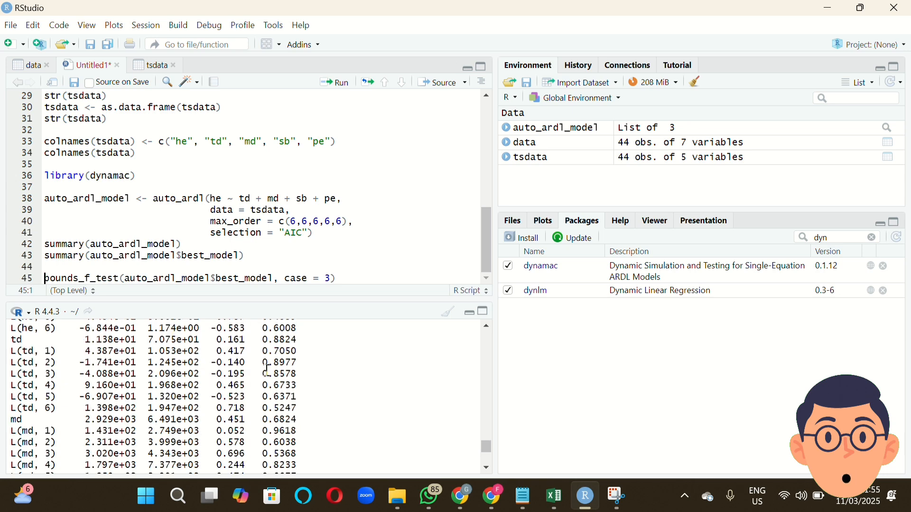
{"action": "scroll", "coordinate": [267, 373], "scroll_direction": "down", "scroll_amount": 5}
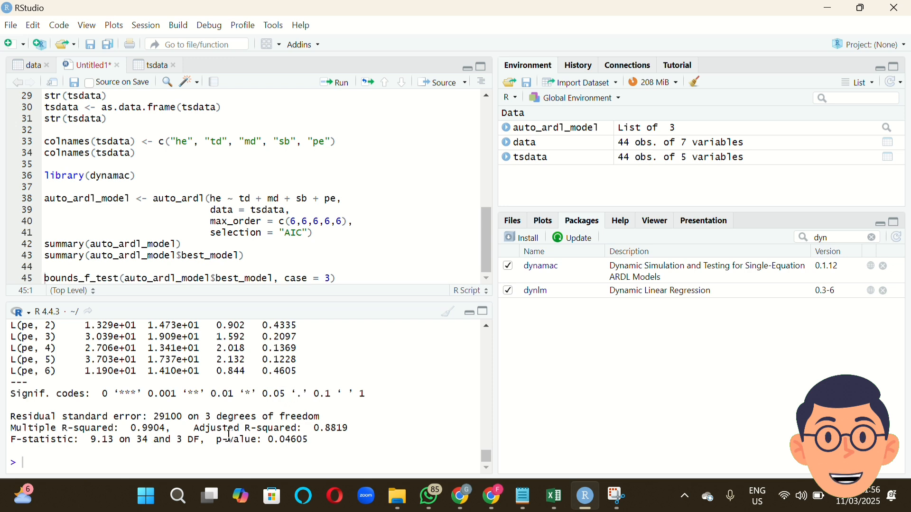
Highlight the p-value of the F-statistic in the best model's summary to check overall significance.
{"action": "left_click_drag", "start_coordinate": [230, 436], "coordinate": [317, 435]}
{"action": "left_click", "coordinate": [318, 434]}
{"action": "left_click_drag", "start_coordinate": [269, 441], "coordinate": [316, 441]}
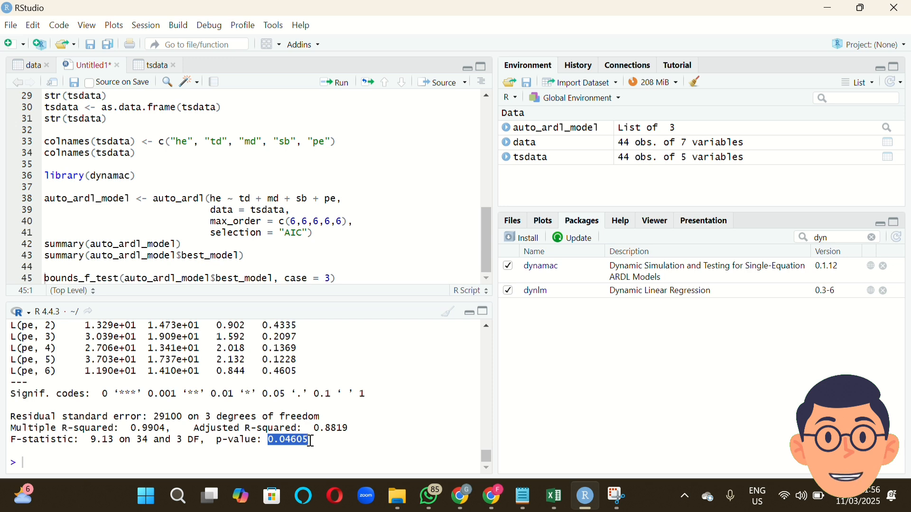
{"action": "left_click_drag", "start_coordinate": [269, 441], "coordinate": [294, 437]}
{"action": "left_click", "coordinate": [332, 387]}
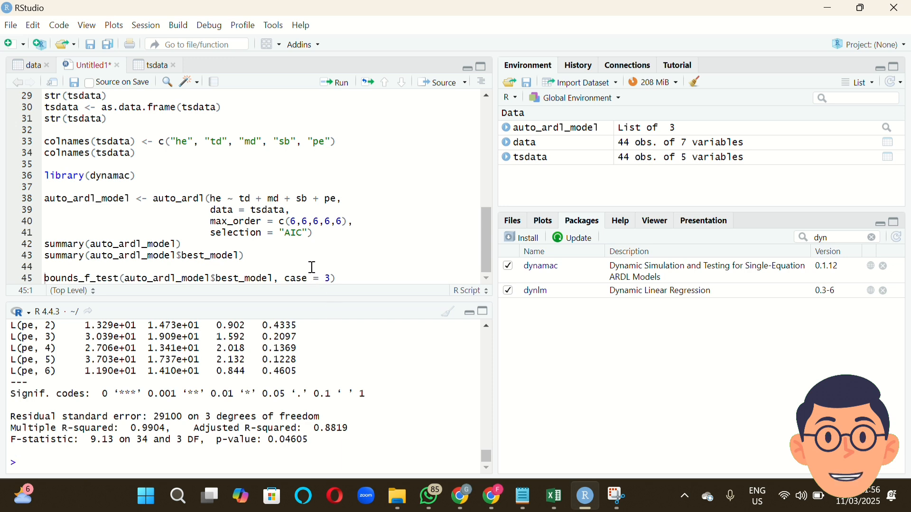
Run bounds_f_test(auto_ardl_model$best_model, case = 3) to test the best model for cointegration.
{"action": "left_click", "coordinate": [337, 276]}
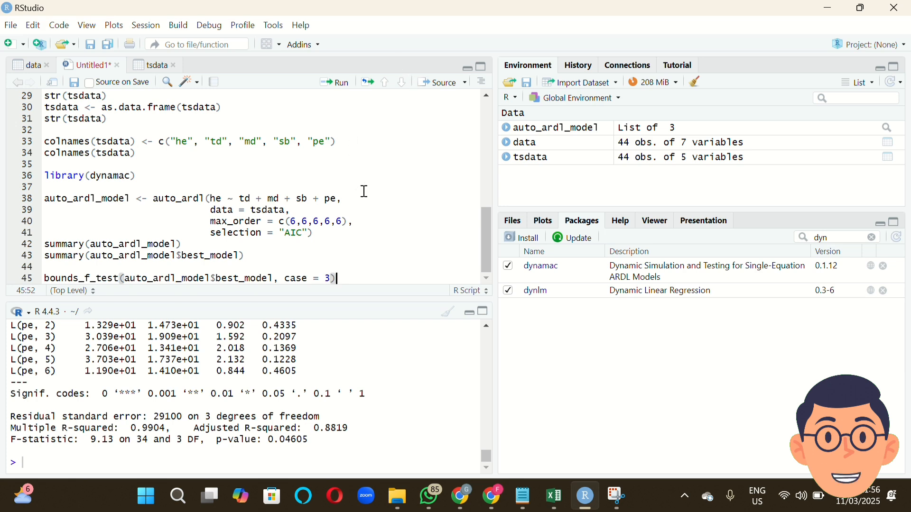
{"action": "left_click", "coordinate": [337, 88]}
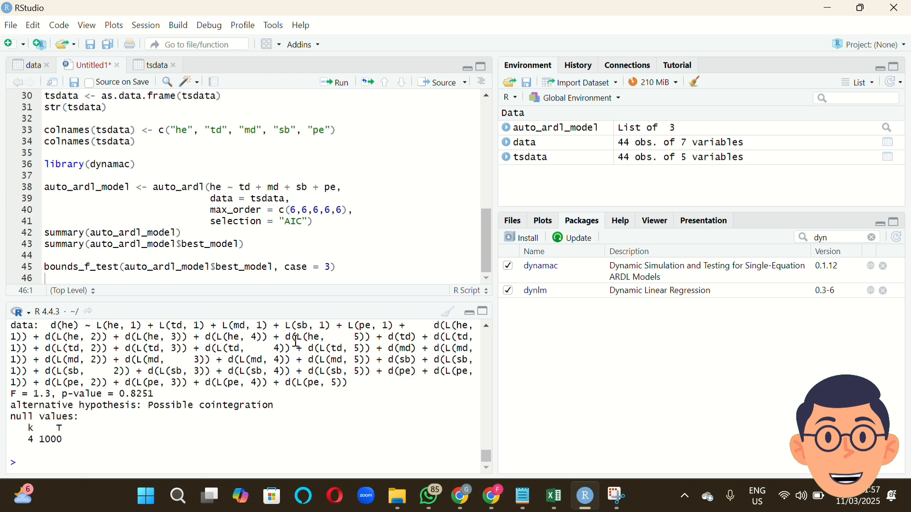
{"action": "left_click", "coordinate": [374, 26]}
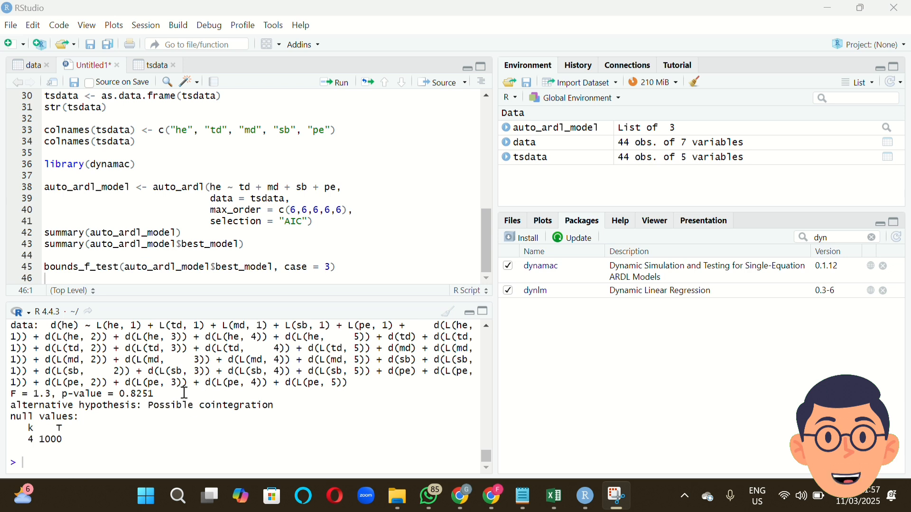